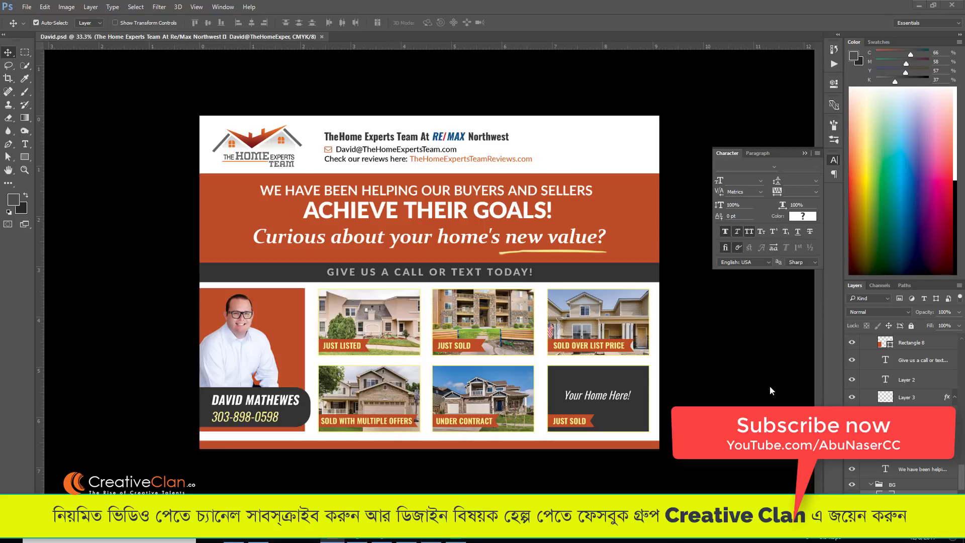
- Look over the File menu and the Save As format list, then cancel without saving
left_click(26, 6)
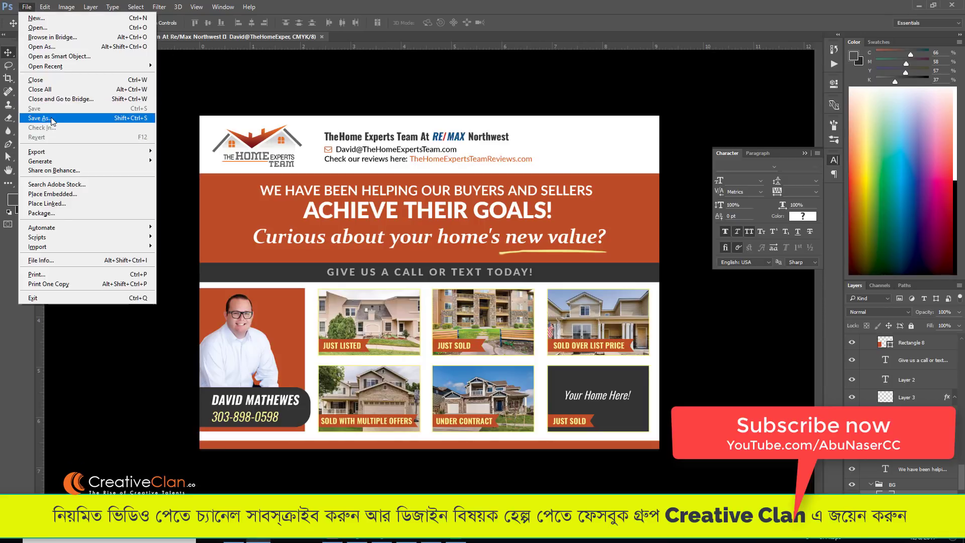
left_click(51, 118)
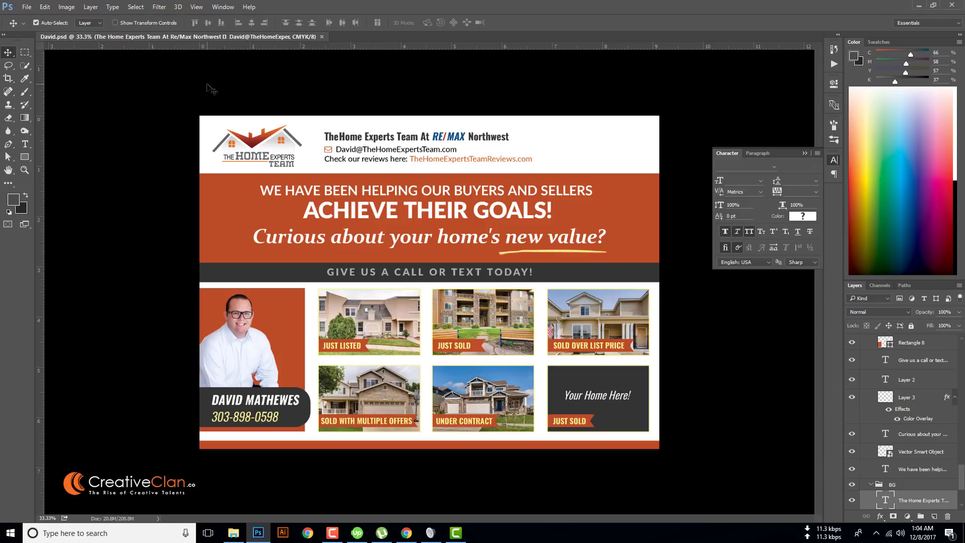
left_click(27, 7)
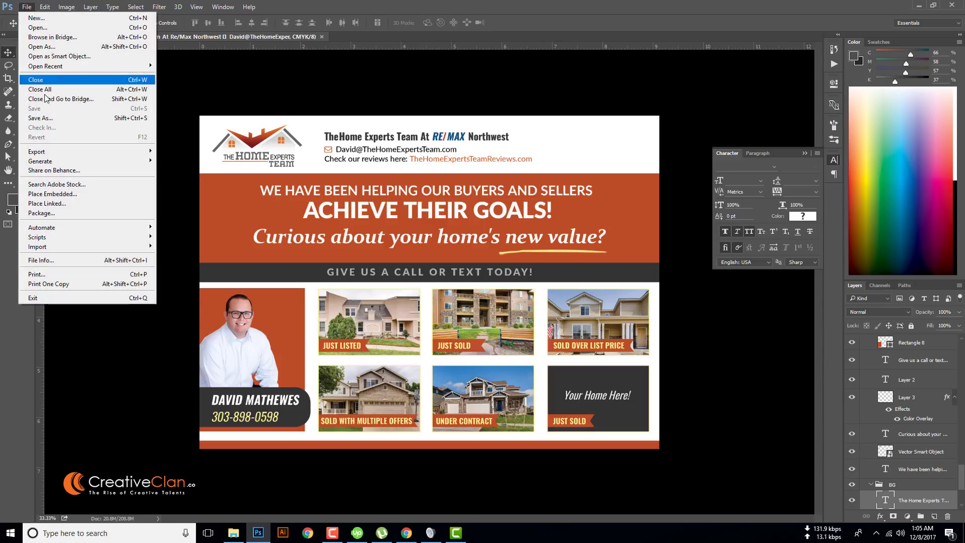
left_click(58, 121)
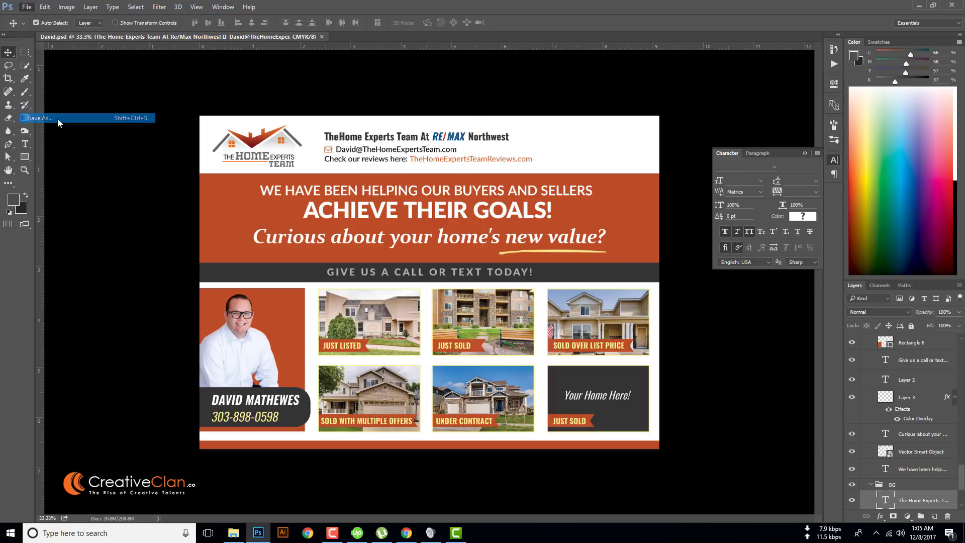
left_click(164, 233)
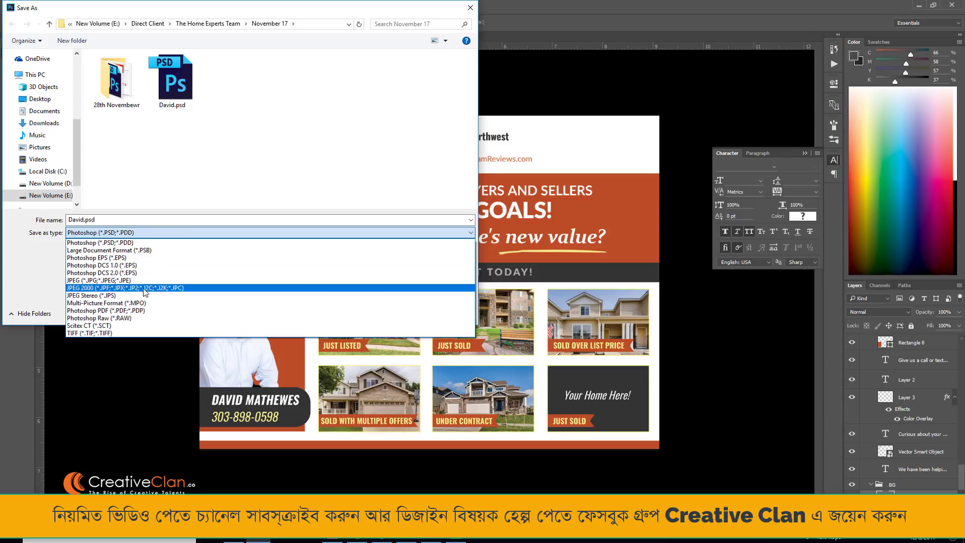
key("Escape")
key("Escape")
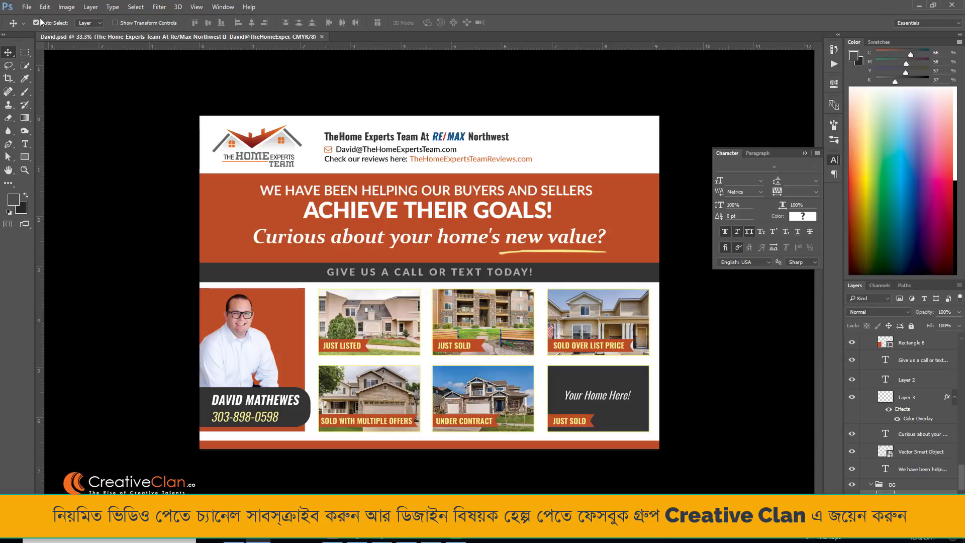
- Open Save for Web (Legacy) from File > Export, cancel, then reopen it with Alt+Shift+Ctrl+S
left_click(28, 8)
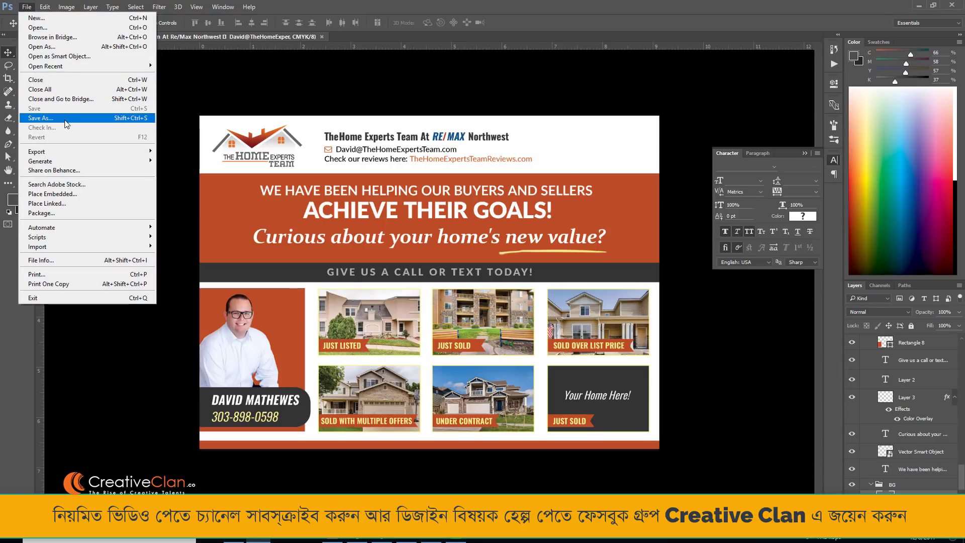
left_click(327, 88)
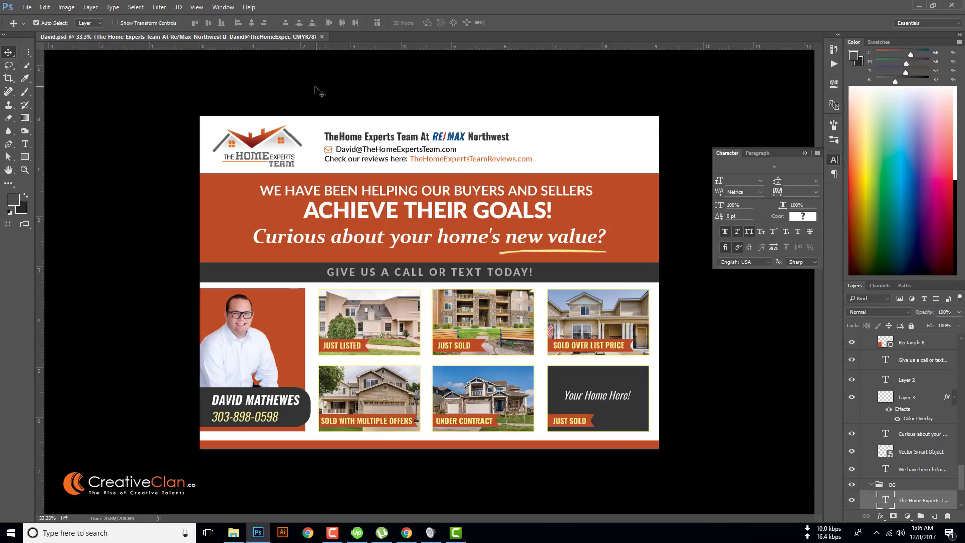
left_click(27, 7)
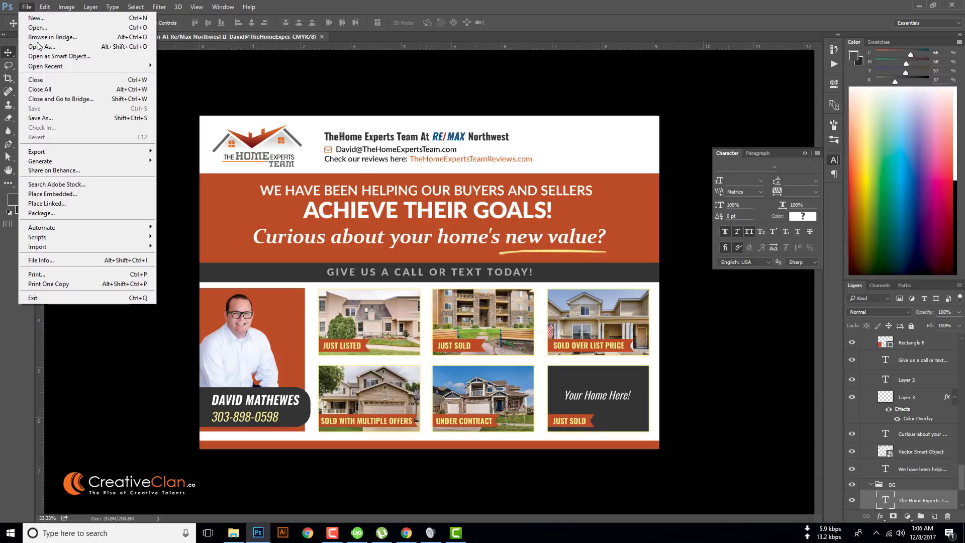
mouse_move(106, 153)
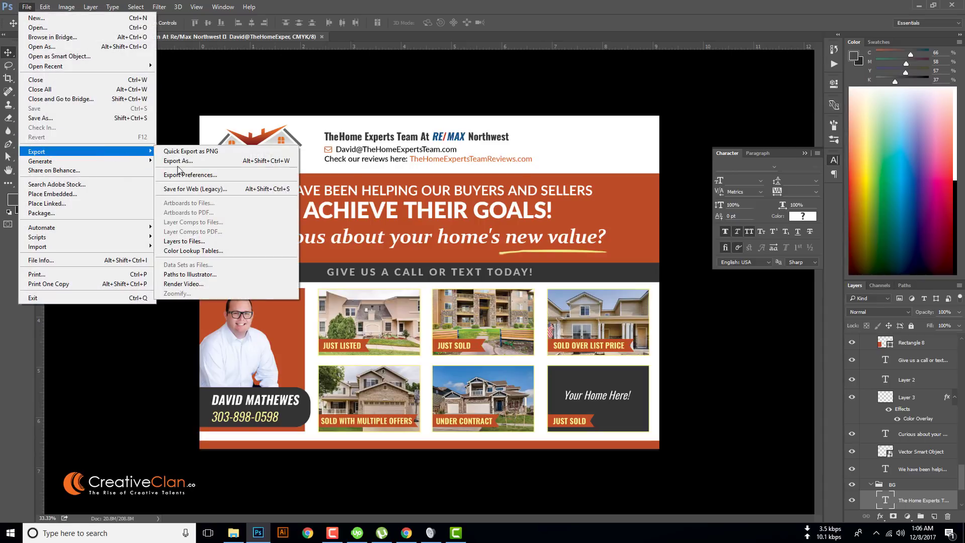
left_click(211, 190)
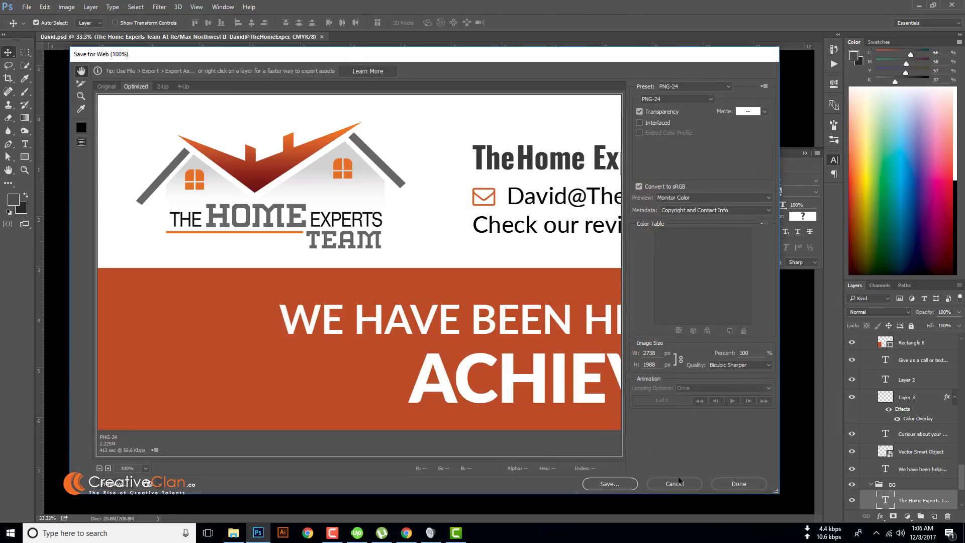
left_click(675, 484)
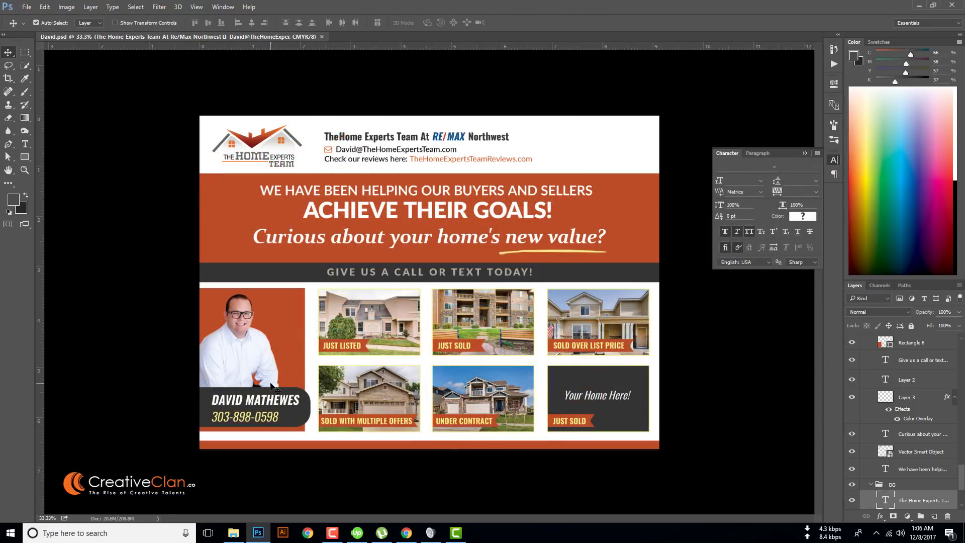
key("ctrl")
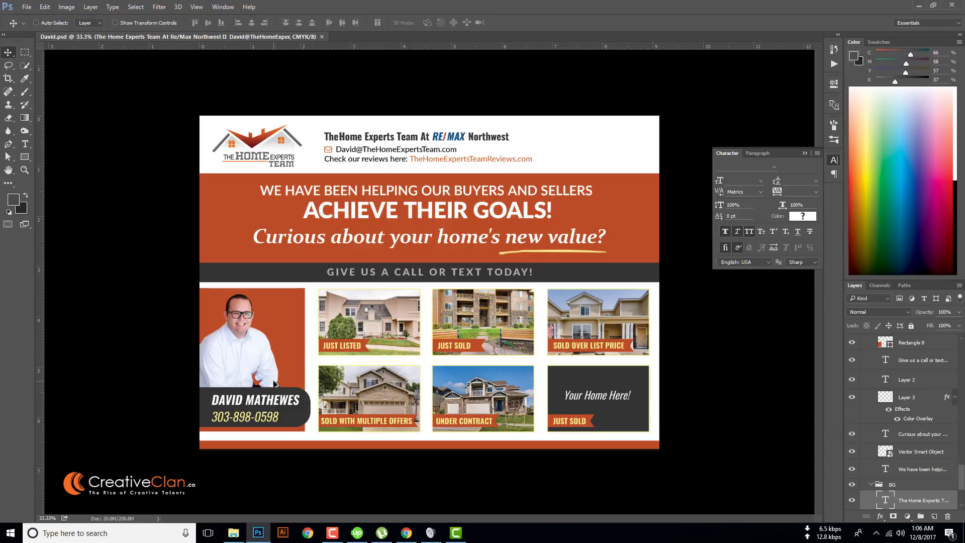
key("ctrl+alt+shift+s")
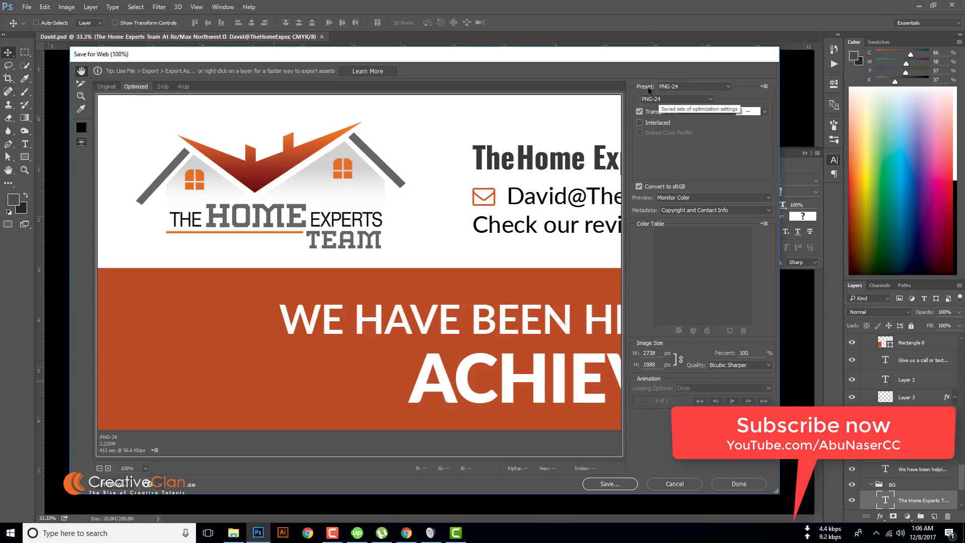
left_click(686, 87)
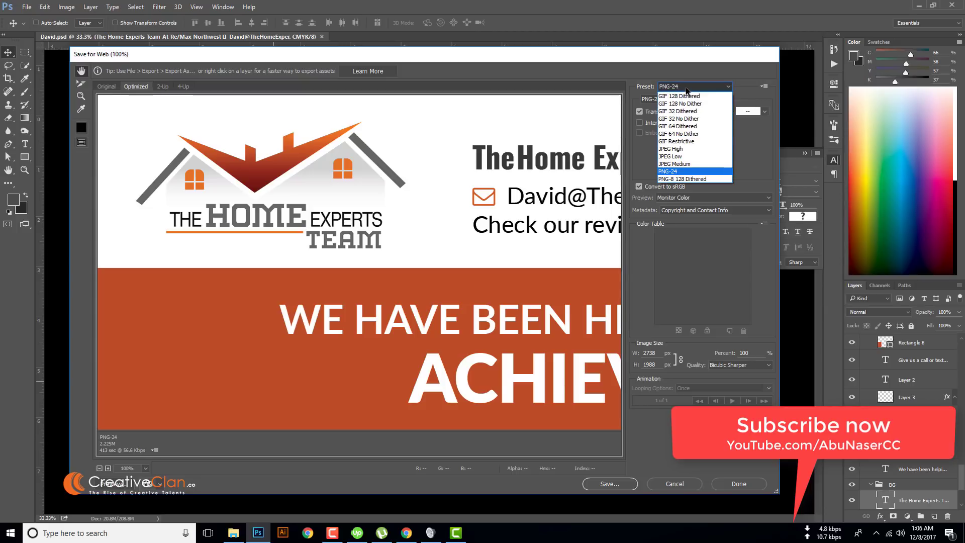
left_click(686, 90)
left_click(680, 101)
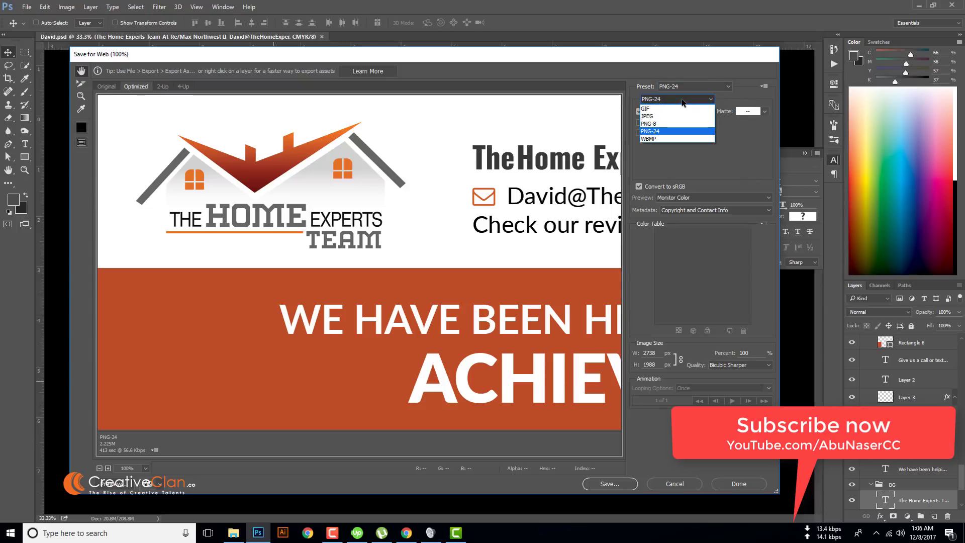
left_click(691, 97)
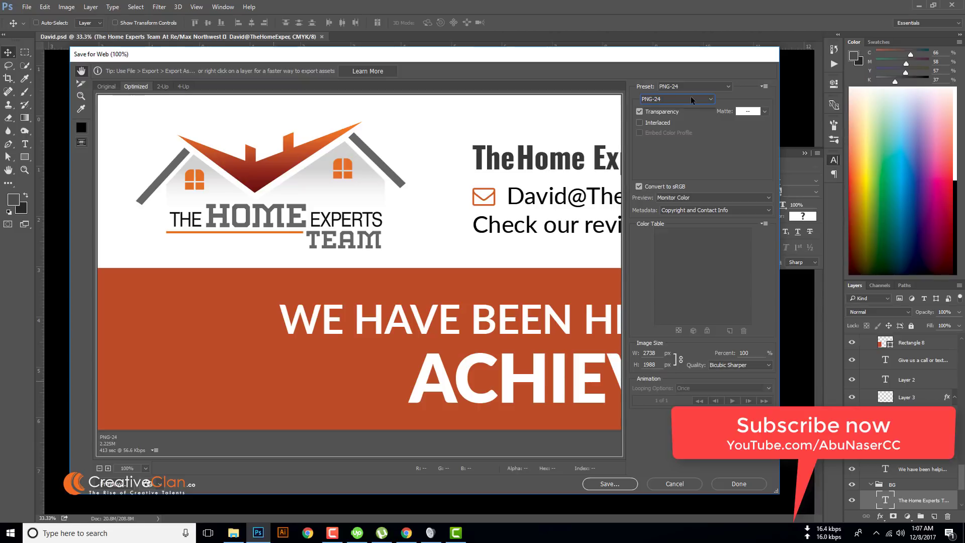
left_click(691, 98)
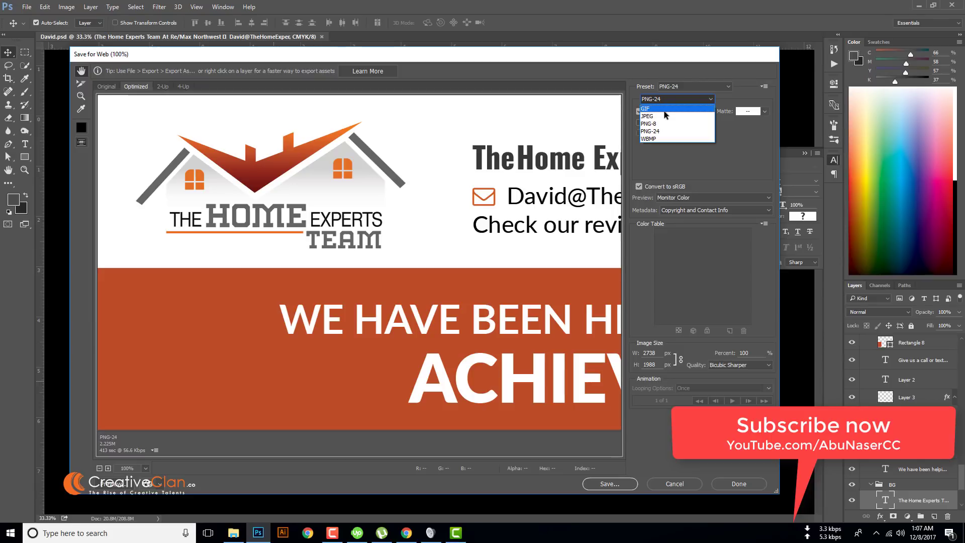
left_click(665, 109)
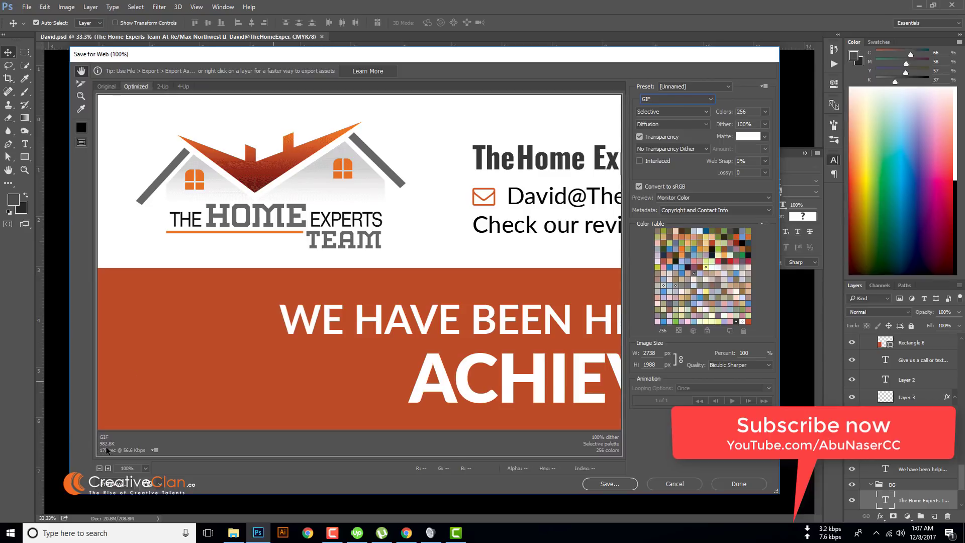
left_click(682, 100)
left_click(675, 130)
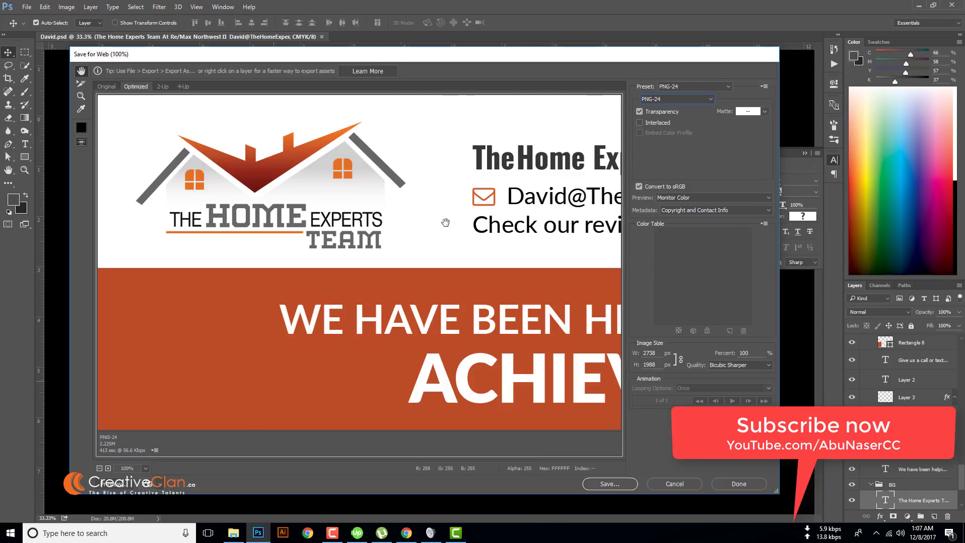
left_click_drag(539, 263, 578, 347)
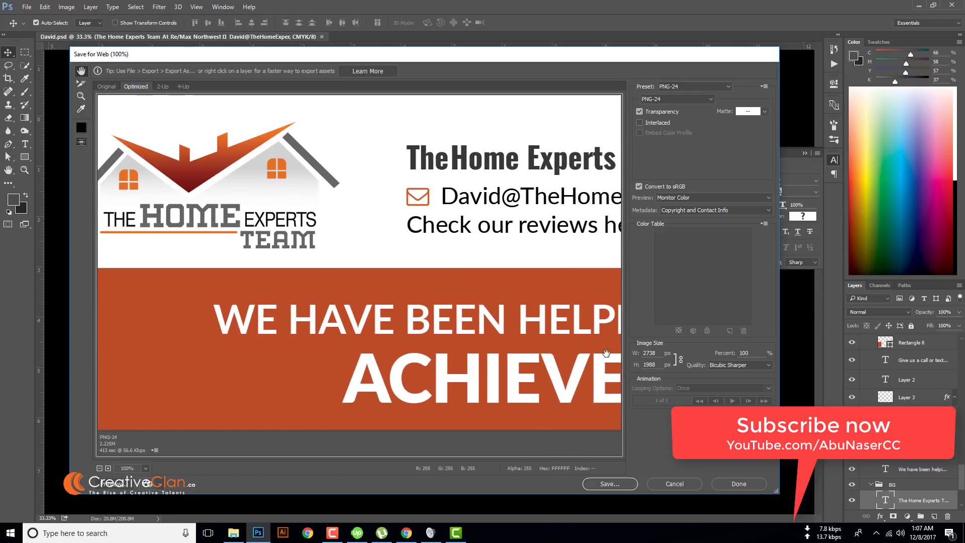
- Enter 938 px as the Save for Web image width
double_click(648, 352)
type("938")
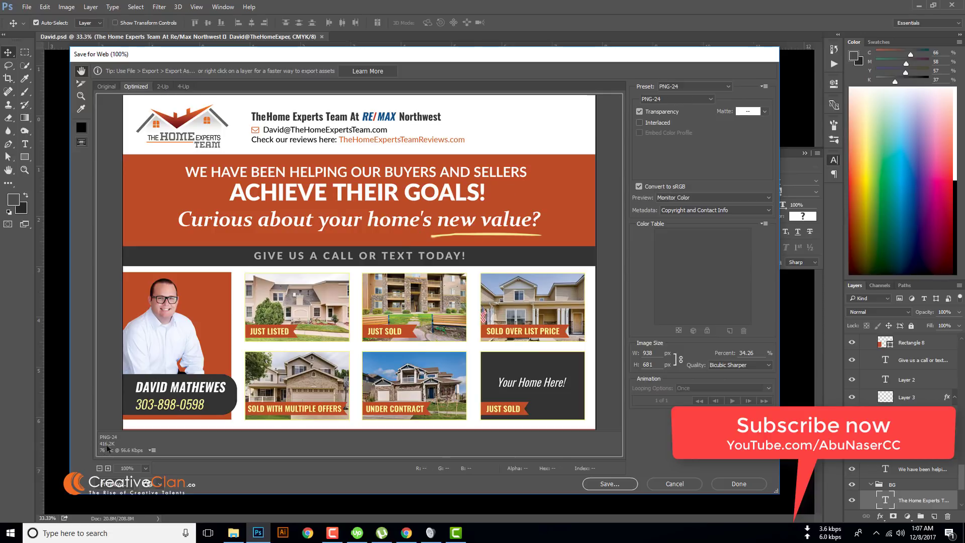
left_click(658, 100)
- Set the export to GIF with a 64-colour palette, then switch the format to JPEG
left_click(657, 109)
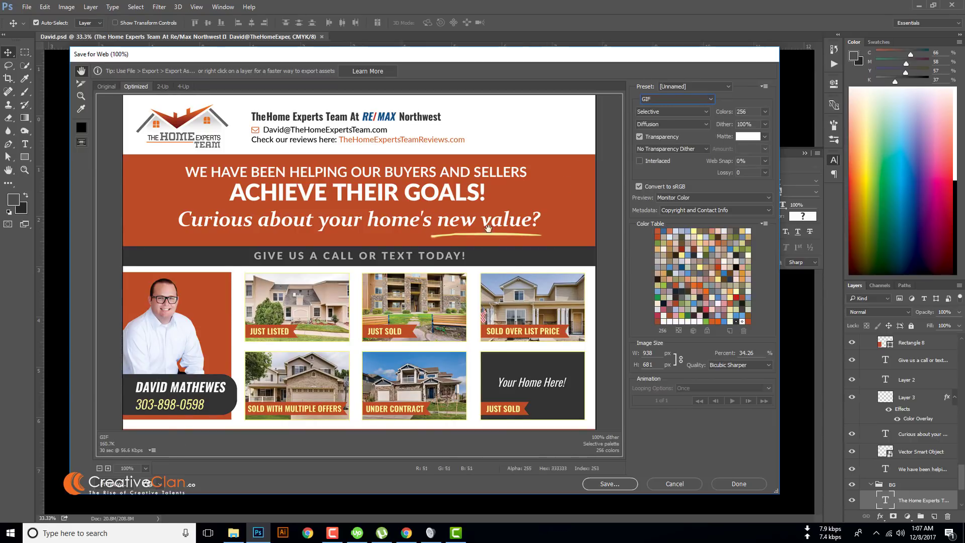
left_click(762, 113)
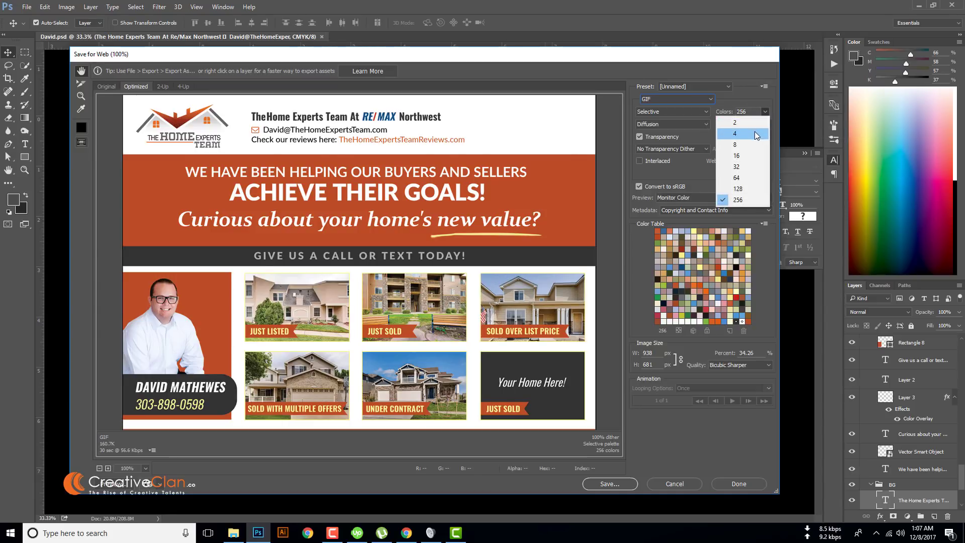
left_click(741, 168)
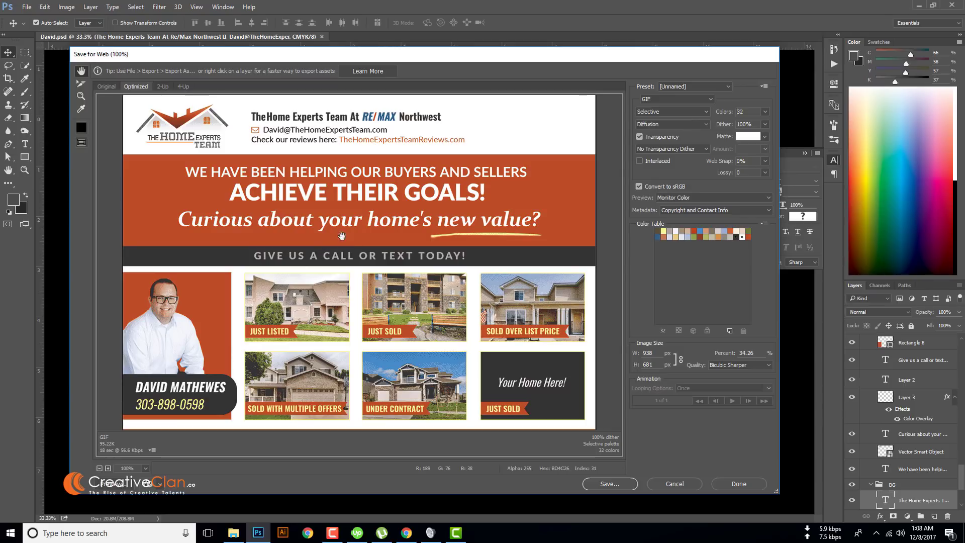
left_click(766, 111)
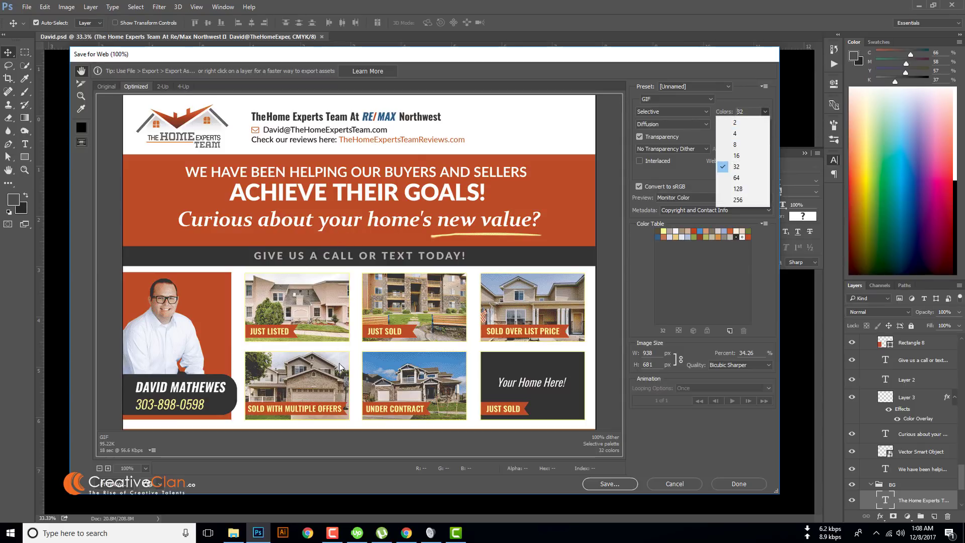
left_click(737, 178)
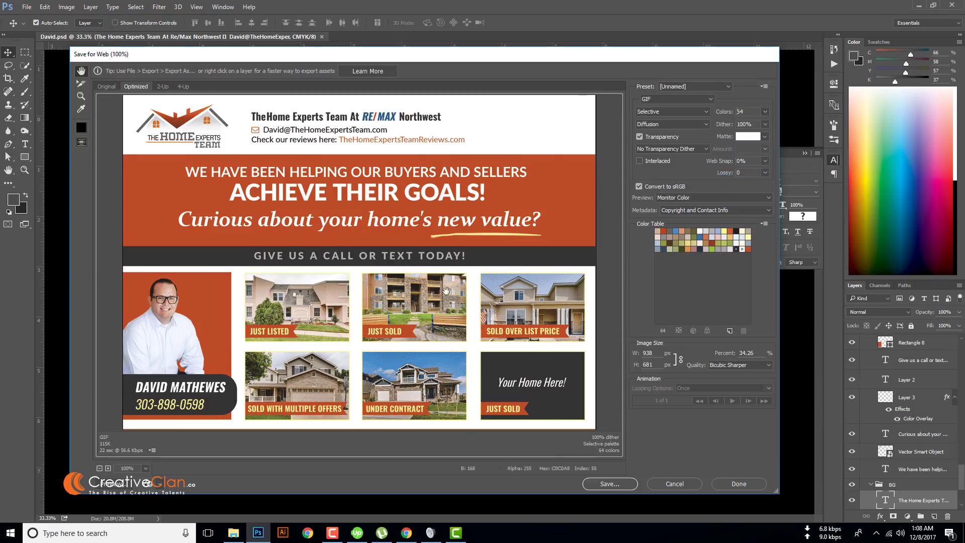
left_click(677, 102)
left_click(662, 116)
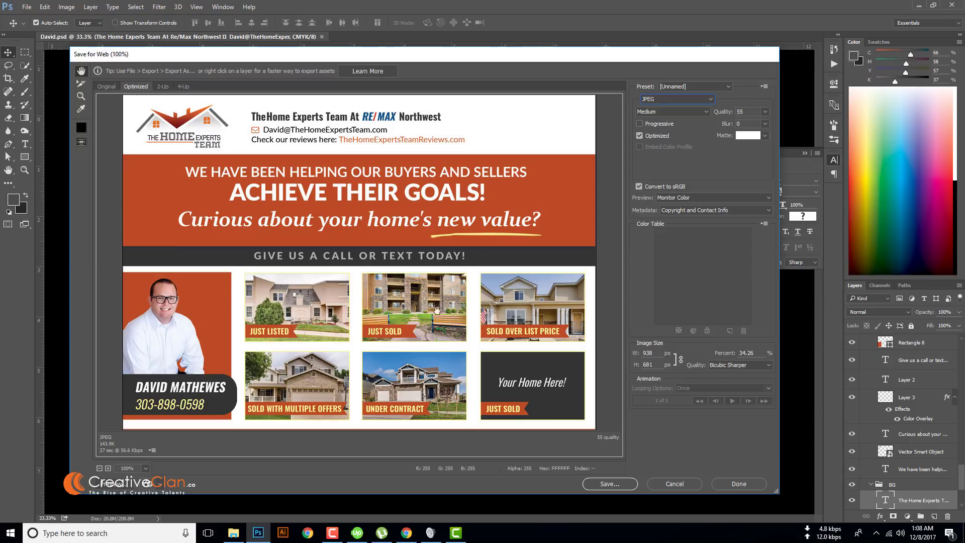
- Keep JPEG as the web export format
left_click(664, 99)
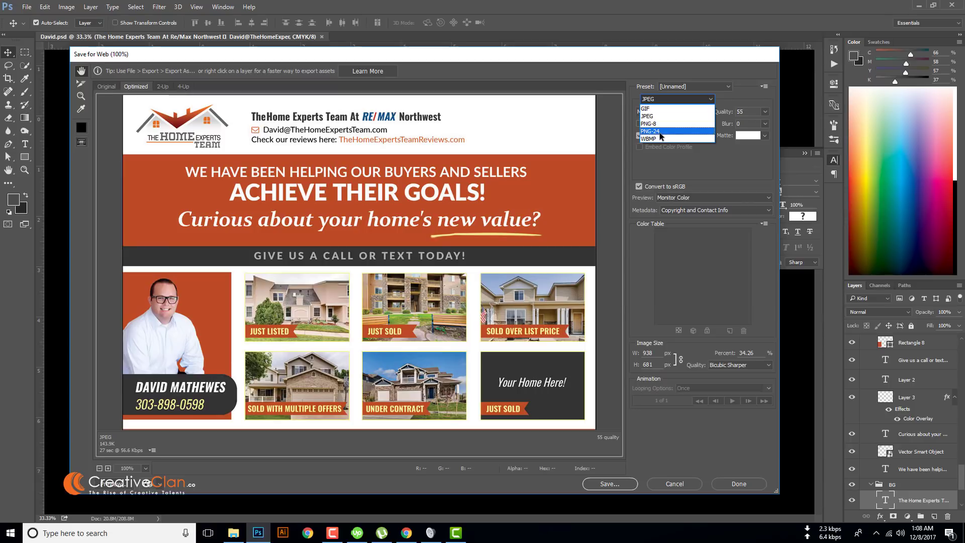
left_click(446, 371)
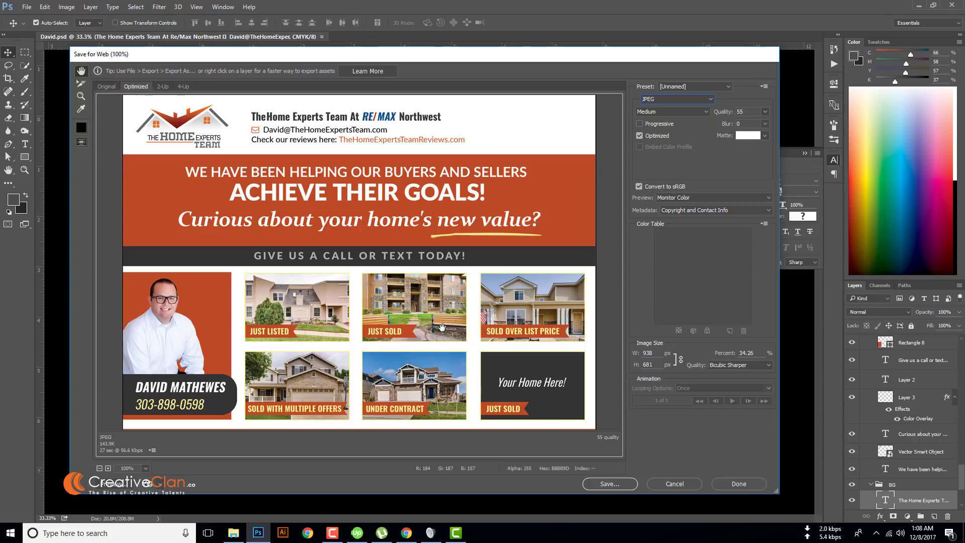
left_click(676, 99)
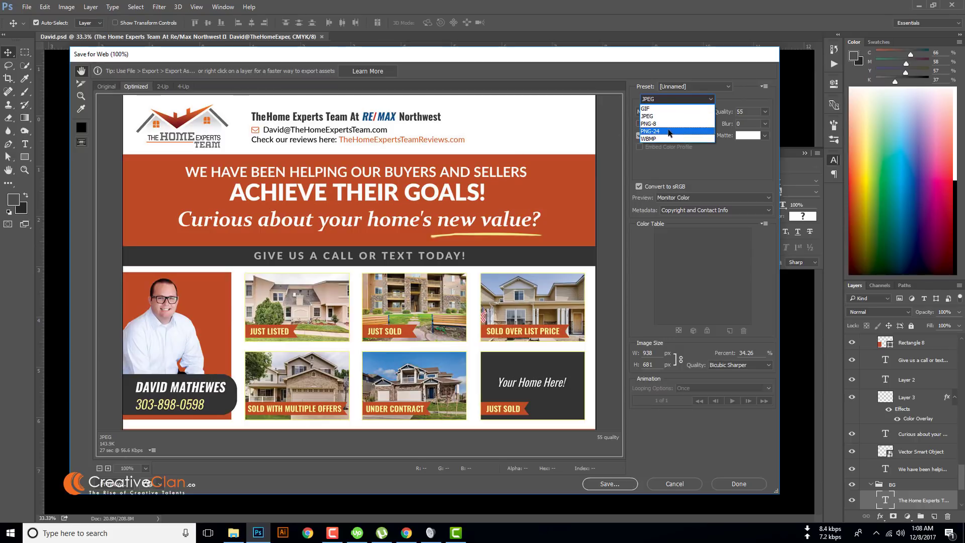
left_click(660, 101)
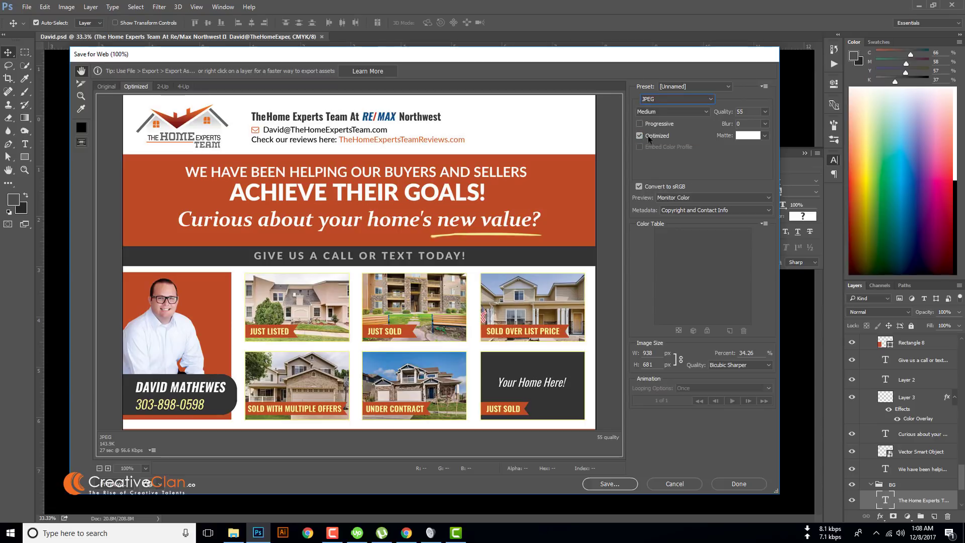
left_click(660, 101)
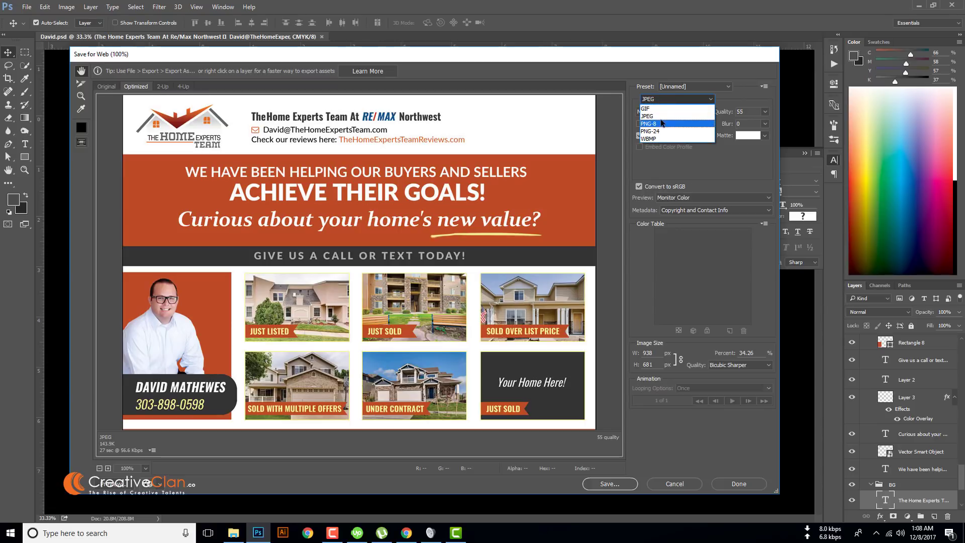
left_click(659, 117)
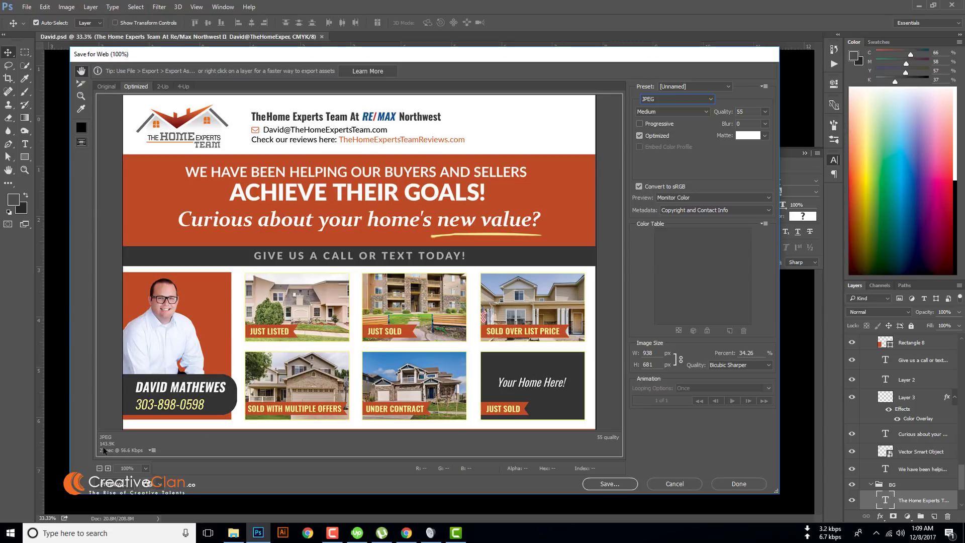
- Try JPEG quality 100 and 83, then settle on Medium quality 49
left_click(764, 112)
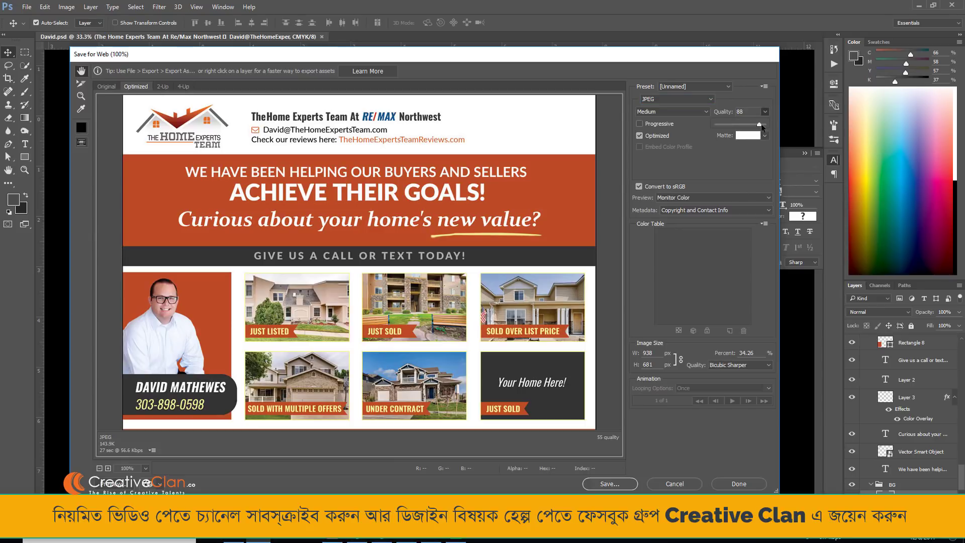
left_click_drag(761, 124, 766, 124)
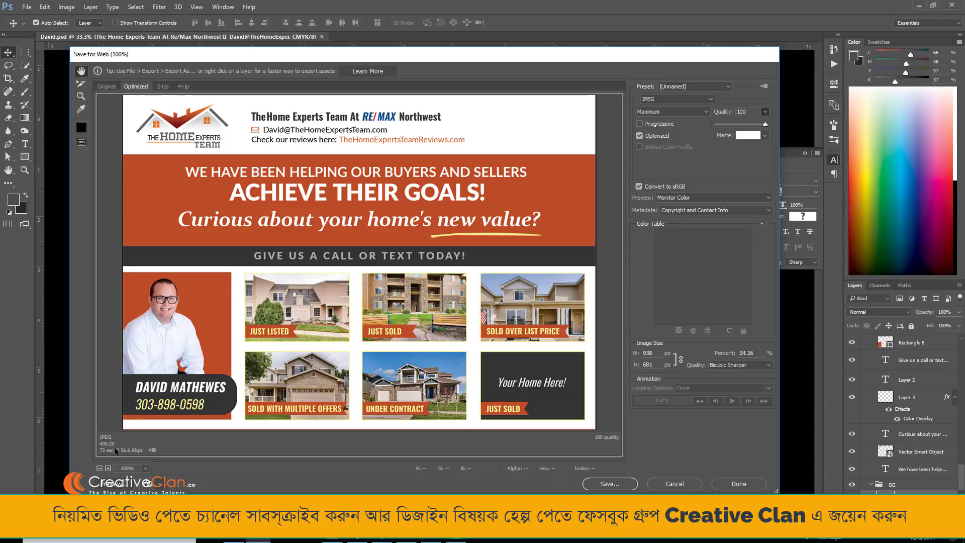
left_click(741, 124)
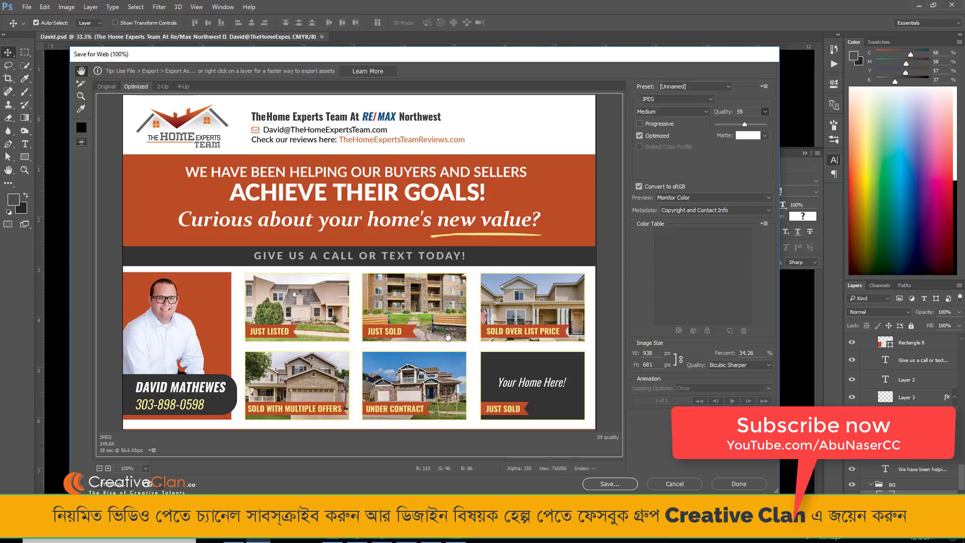
left_click_drag(447, 337, 392, 321)
left_click_drag(407, 271, 407, 279)
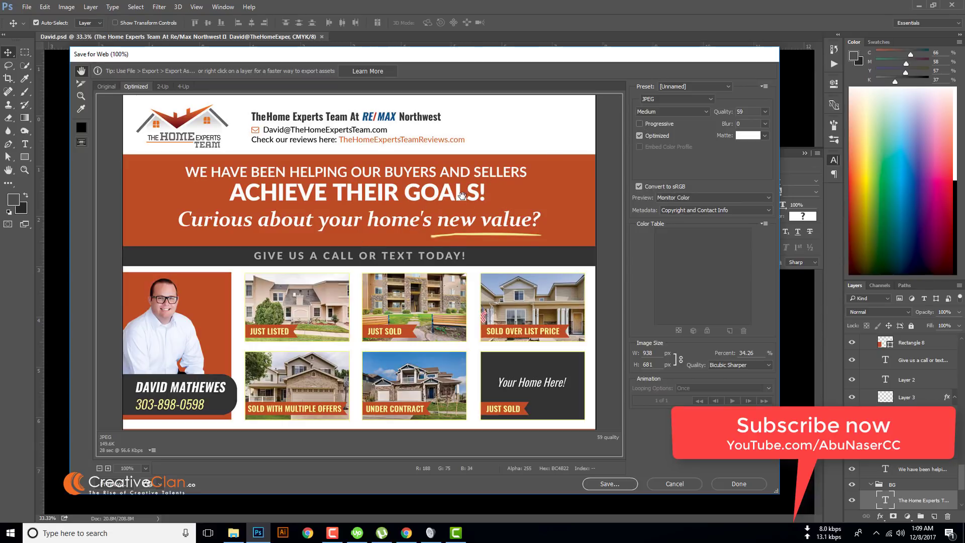
left_click(766, 112)
left_click_drag(744, 125, 757, 127)
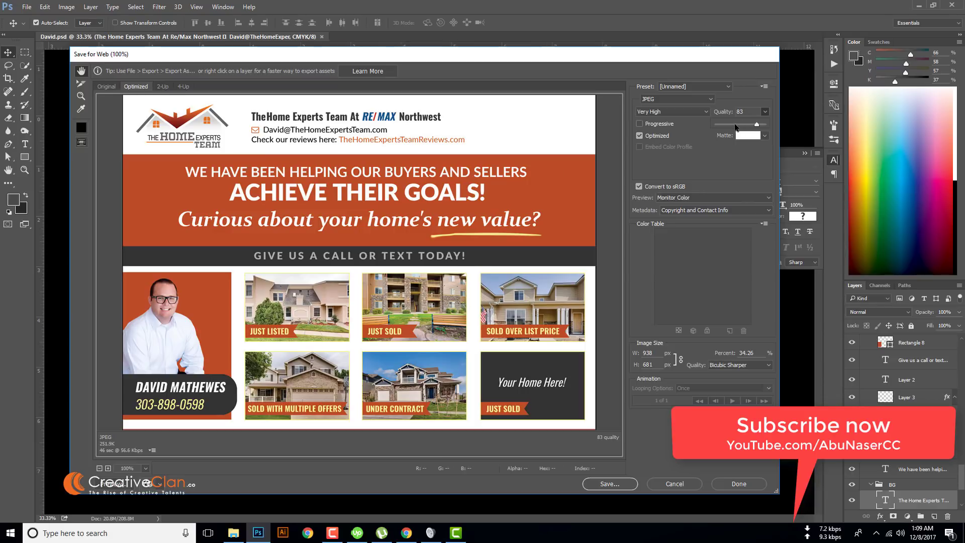
left_click_drag(733, 124, 732, 125)
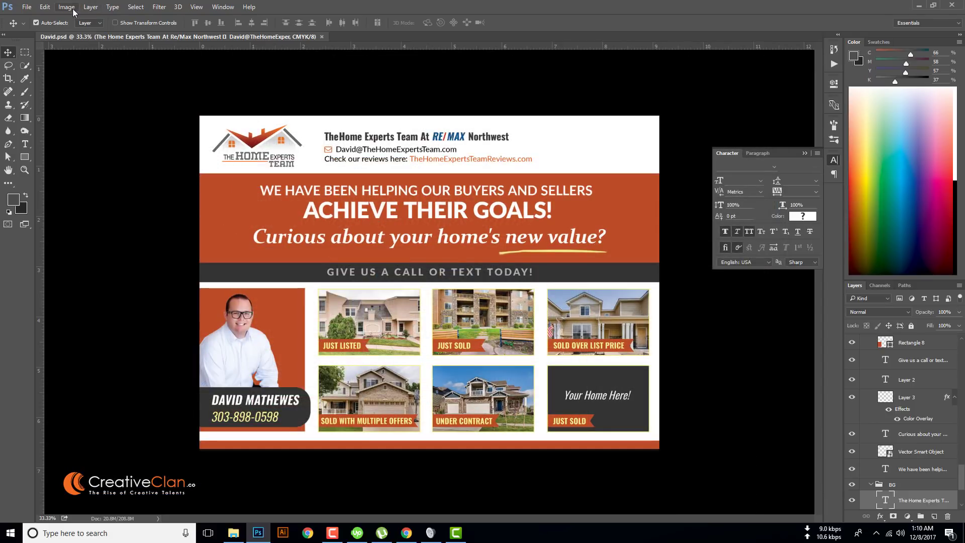
- Cancel Save for Web, check the Save As file types, and cancel back to the flyer
left_click(67, 7)
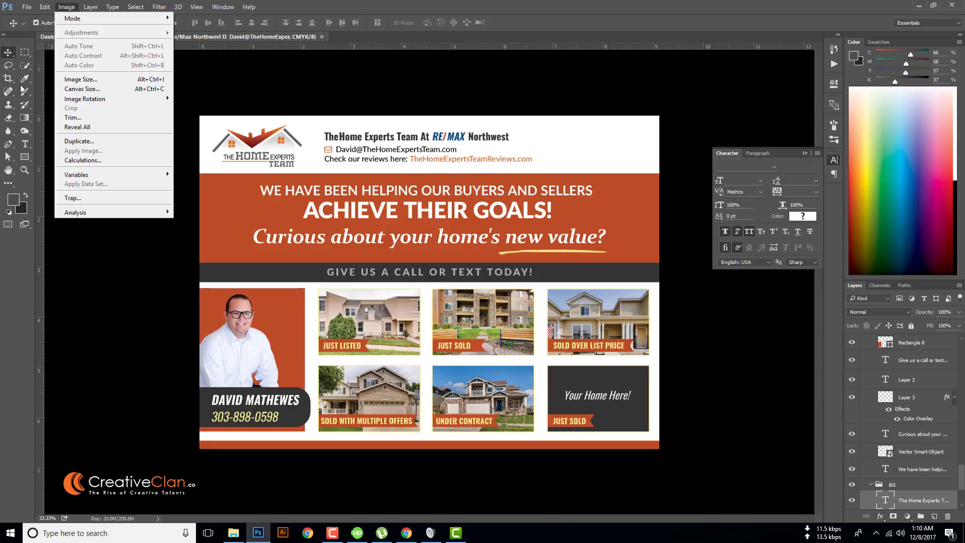
left_click(103, 285)
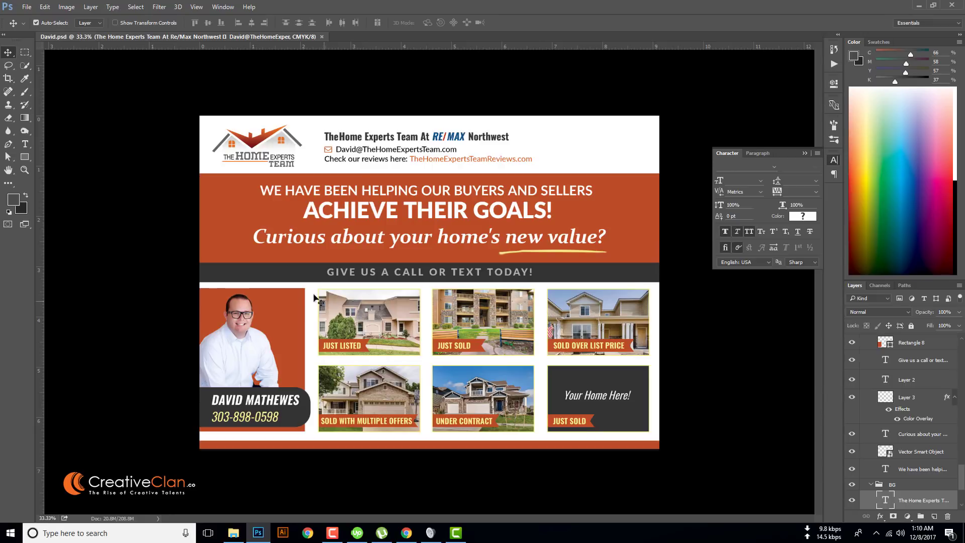
left_click(26, 7)
left_click(56, 118)
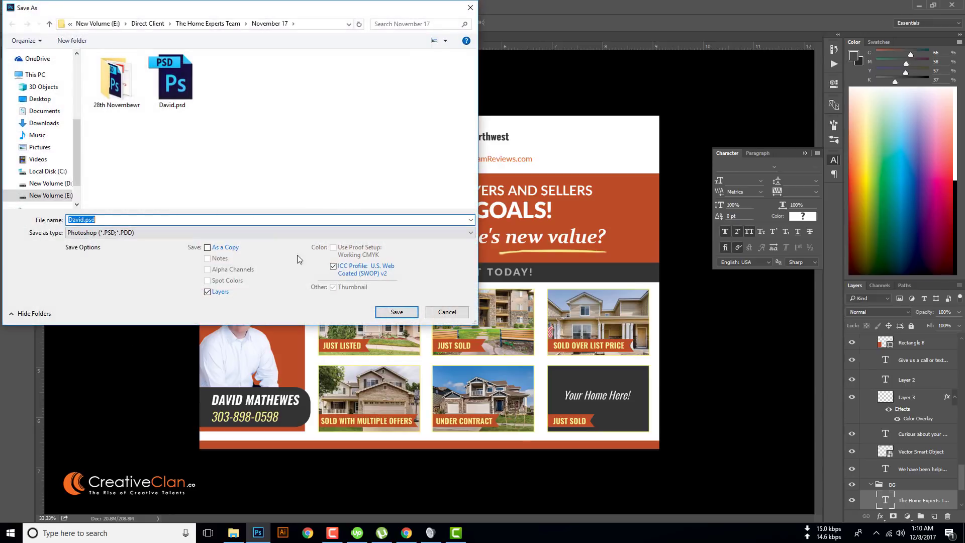
left_click(240, 233)
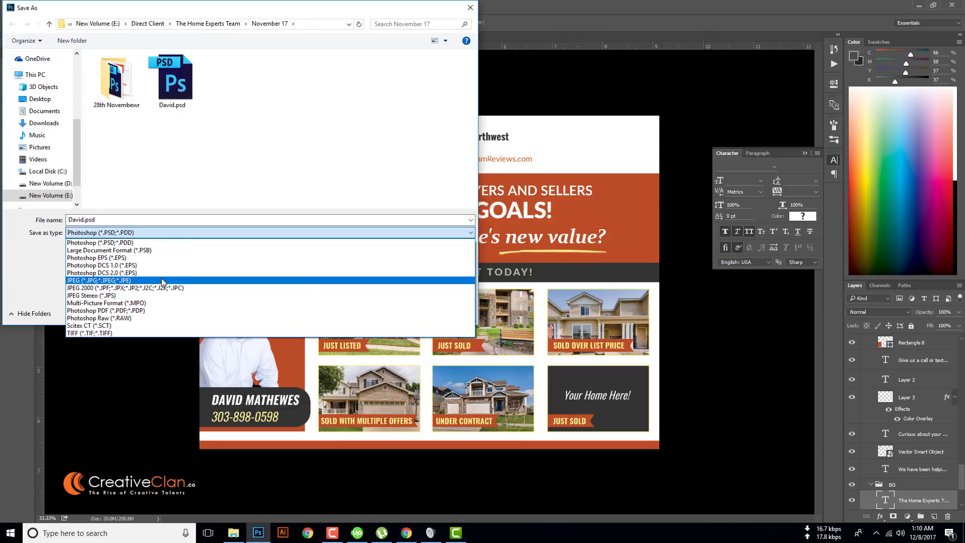
left_click(342, 102)
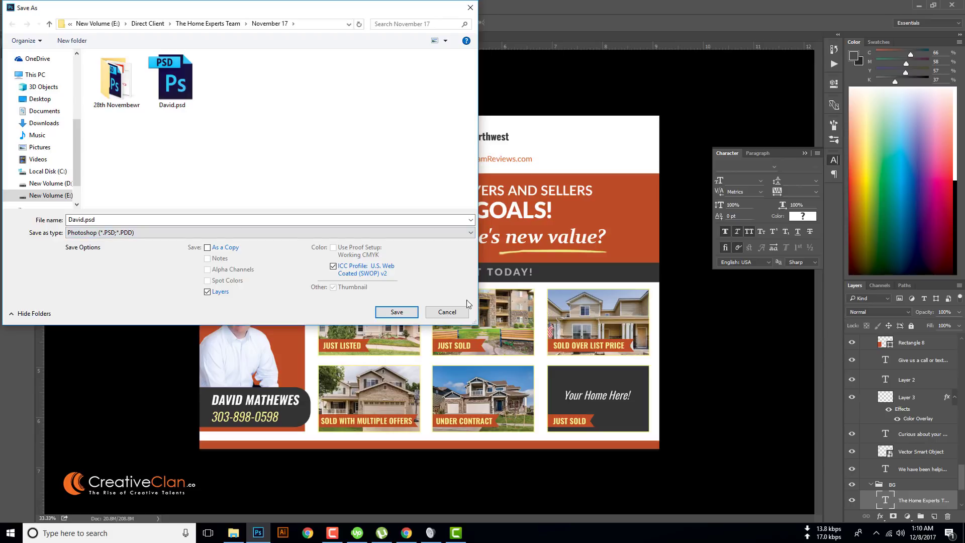
left_click(448, 312)
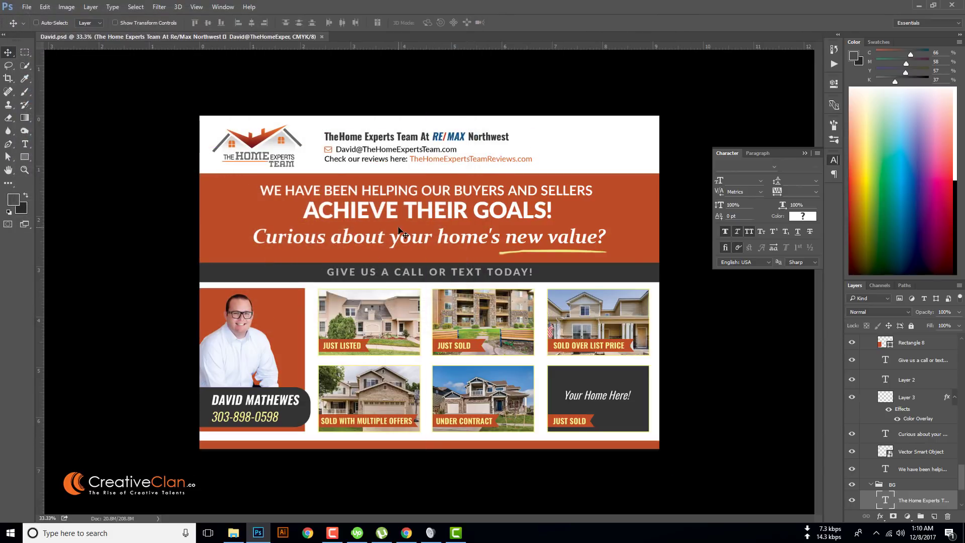
key("ctrl+alt+shift+s")
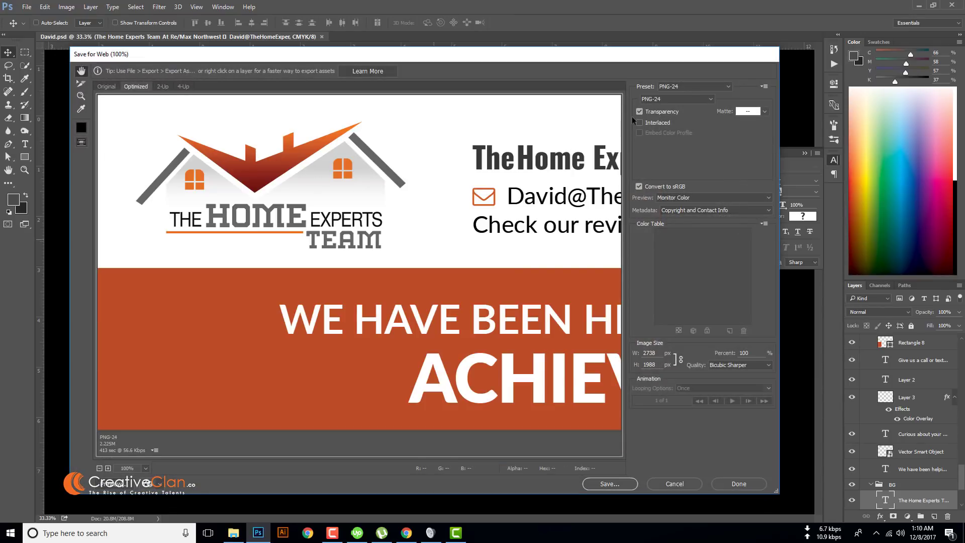
double_click(648, 352)
type("938")
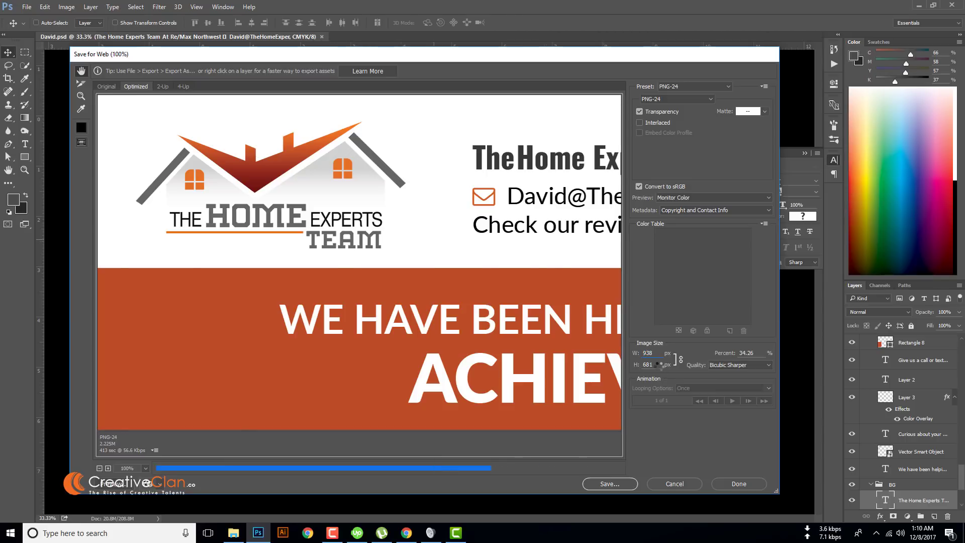
left_click(609, 483)
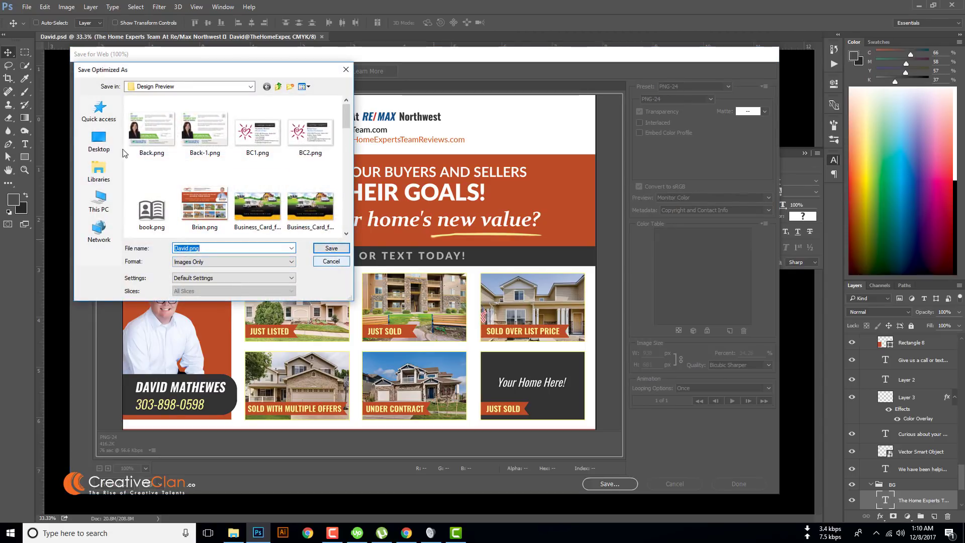
left_click(332, 261)
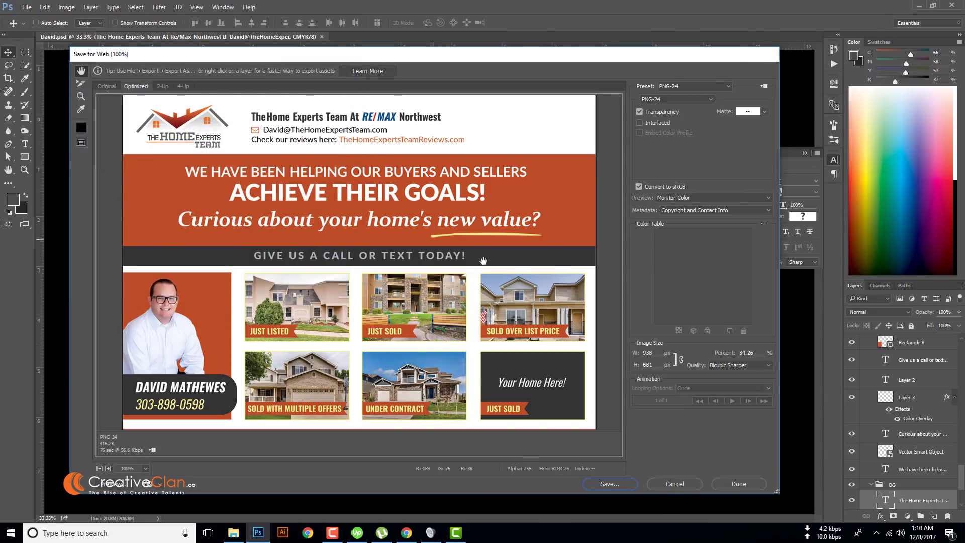
- Cancel Save for Web, confirm Image > Mode is CMYK Color, and select the Just Listed photo layer
left_click(673, 484)
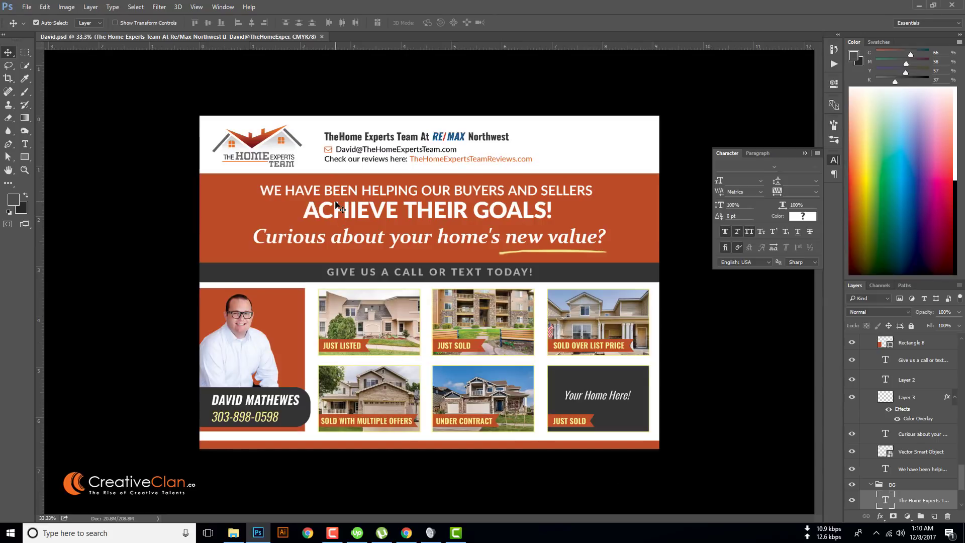
left_click(67, 7)
mouse_move(67, 19)
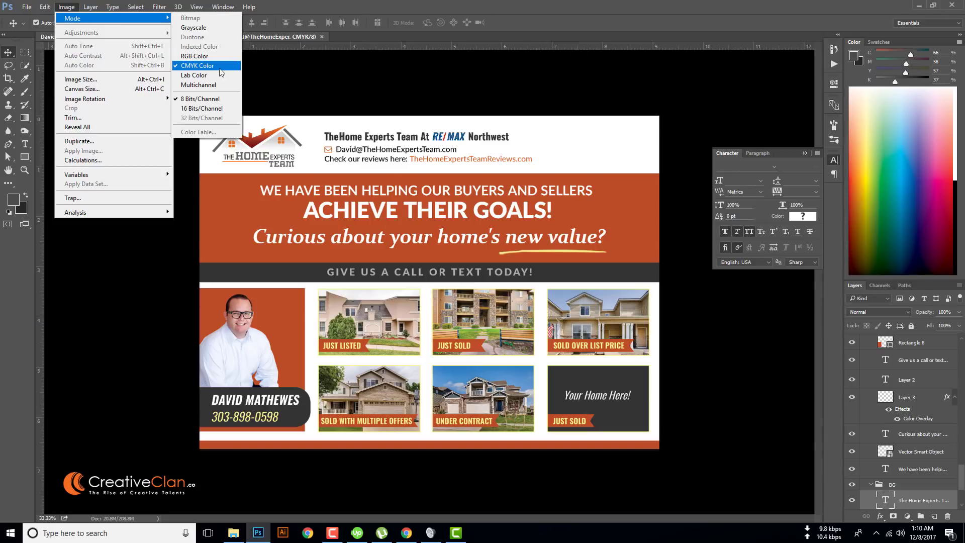
left_click(174, 234)
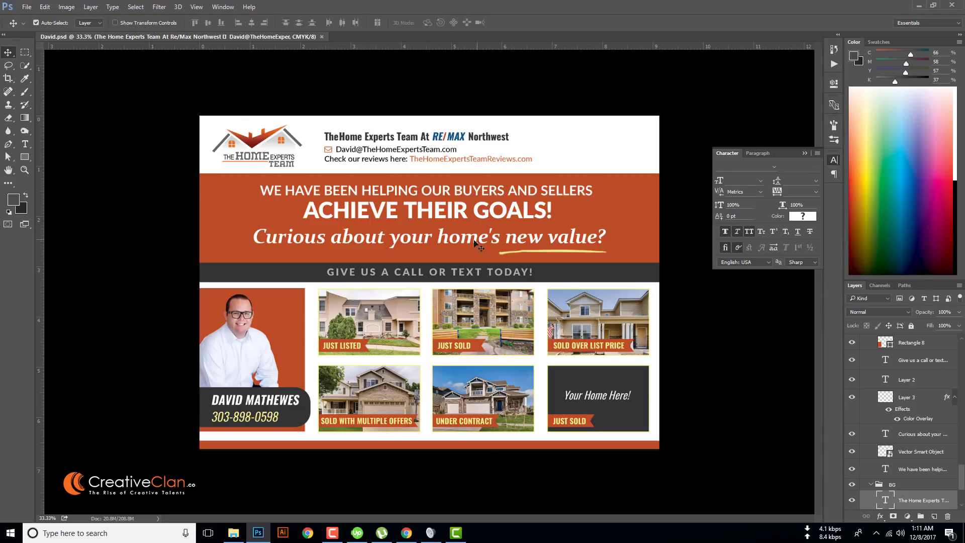
left_click(248, 341)
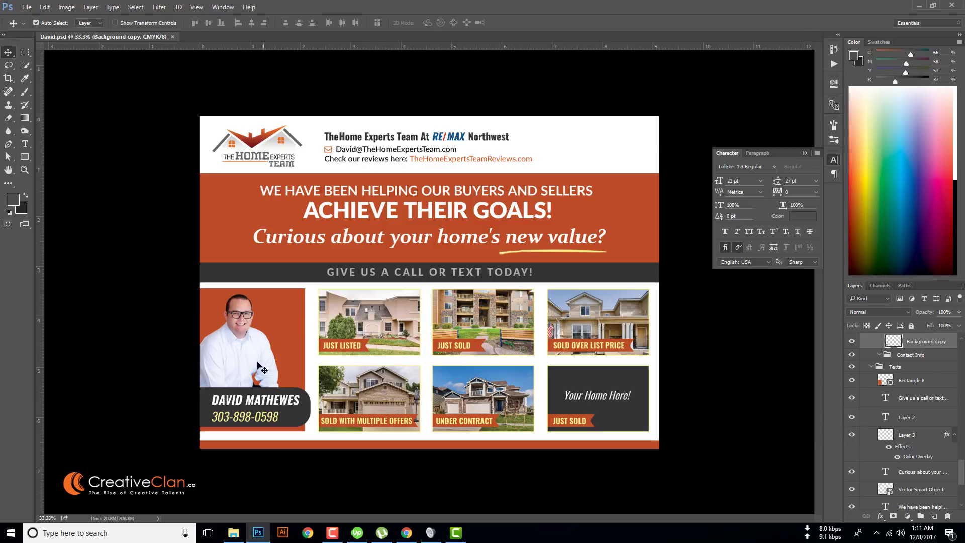
left_click(384, 327)
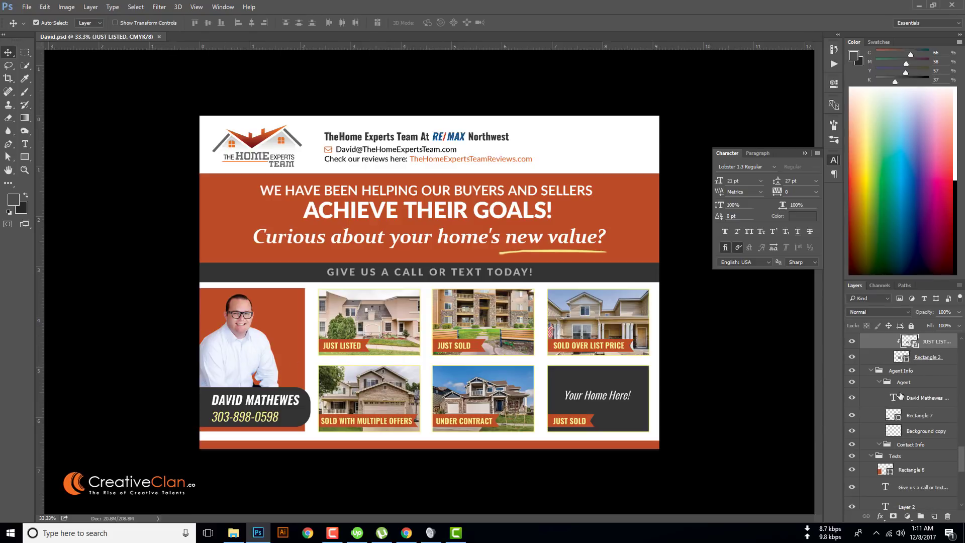
double_click(909, 343)
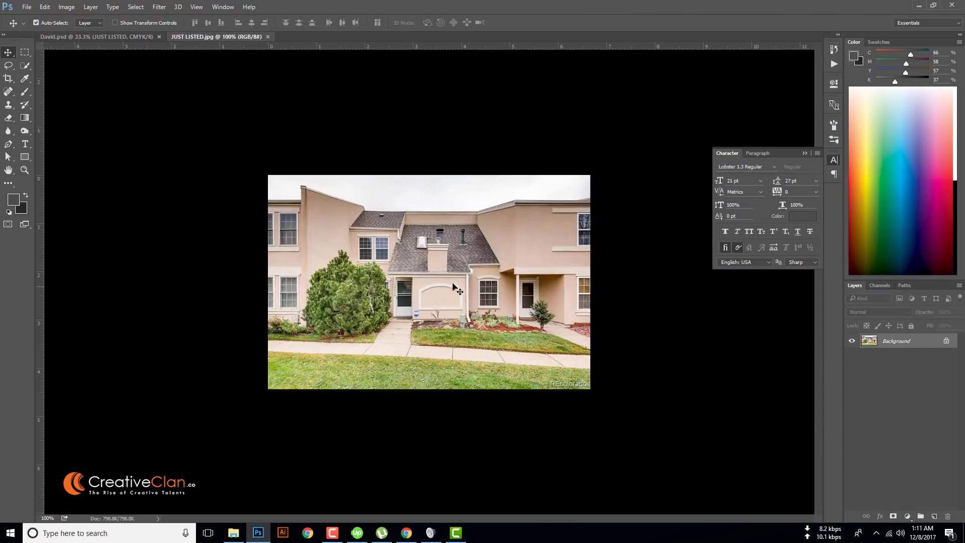
left_click(67, 7)
mouse_move(146, 18)
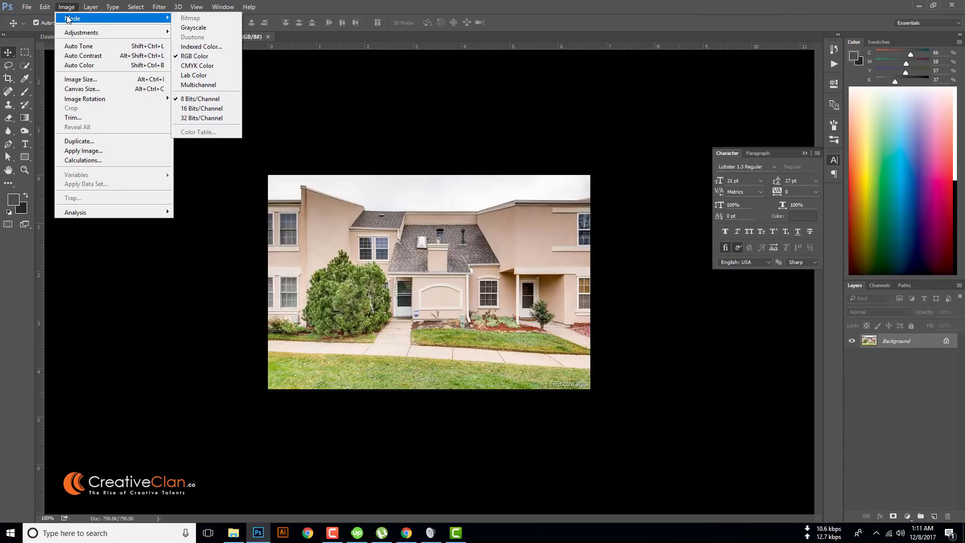
left_click(200, 66)
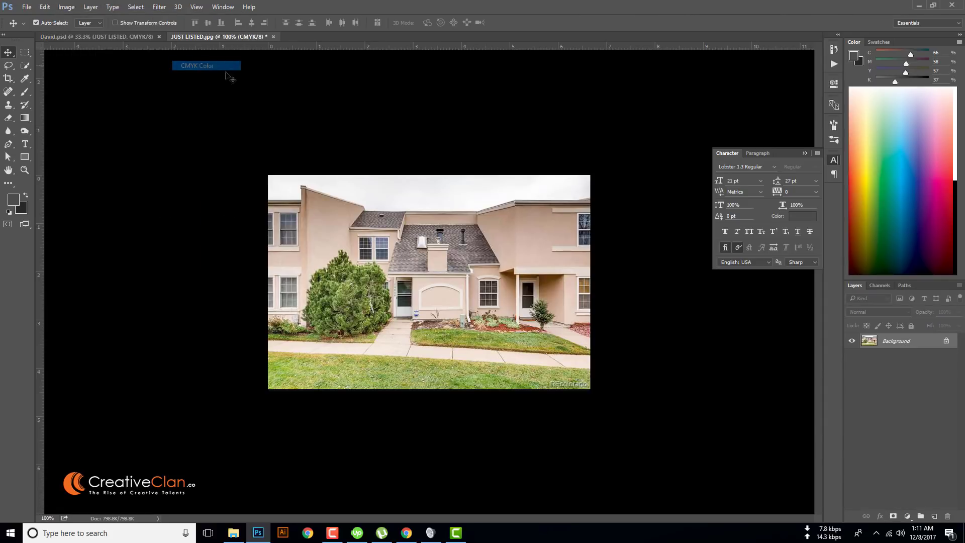
left_click(27, 7)
left_click(116, 107)
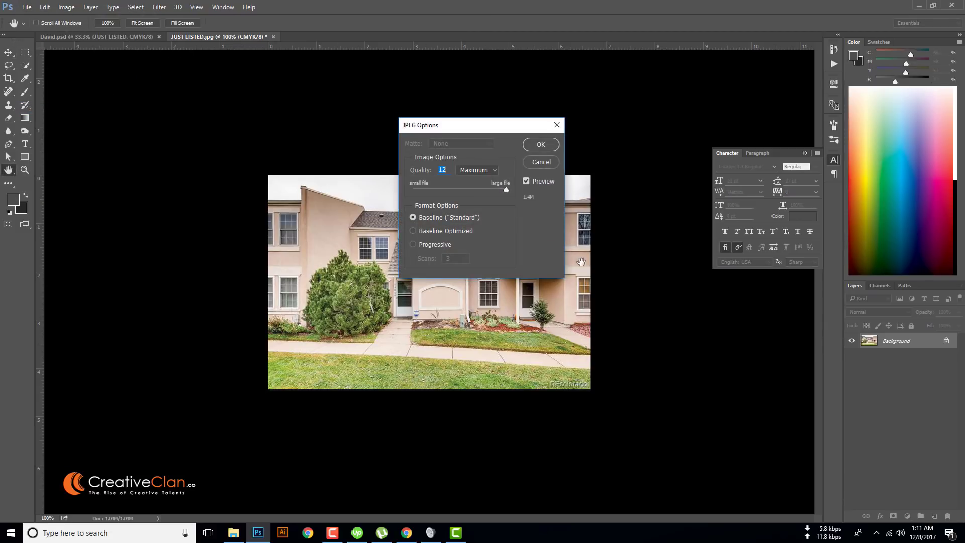
left_click(543, 162)
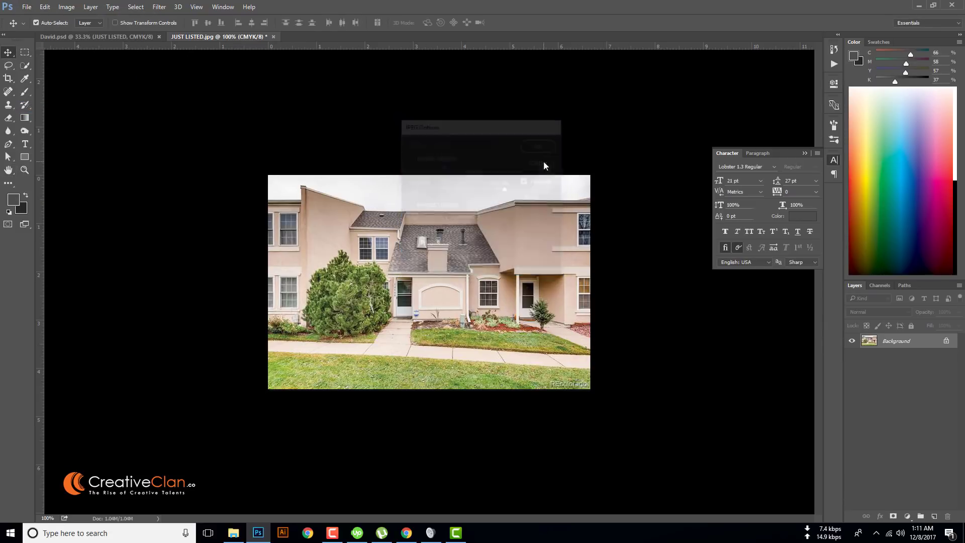
left_click(273, 36)
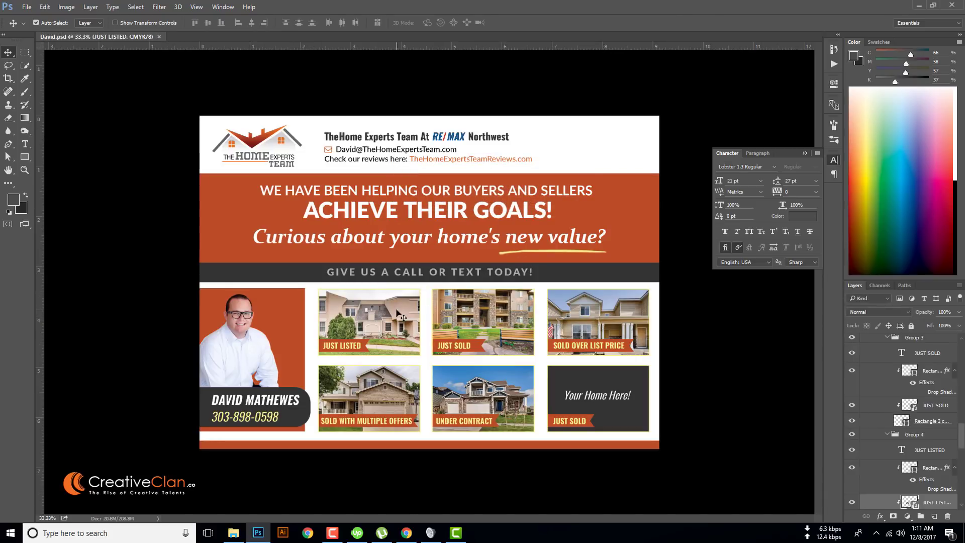
- Rasterize the JUST SOLD, SOLD OVER LIST PRICE, SOLD WITH MULTIPLE OFFERS and UNDER CONTRACT layers
left_click(484, 312, "shift")
left_click(590, 313, "shift")
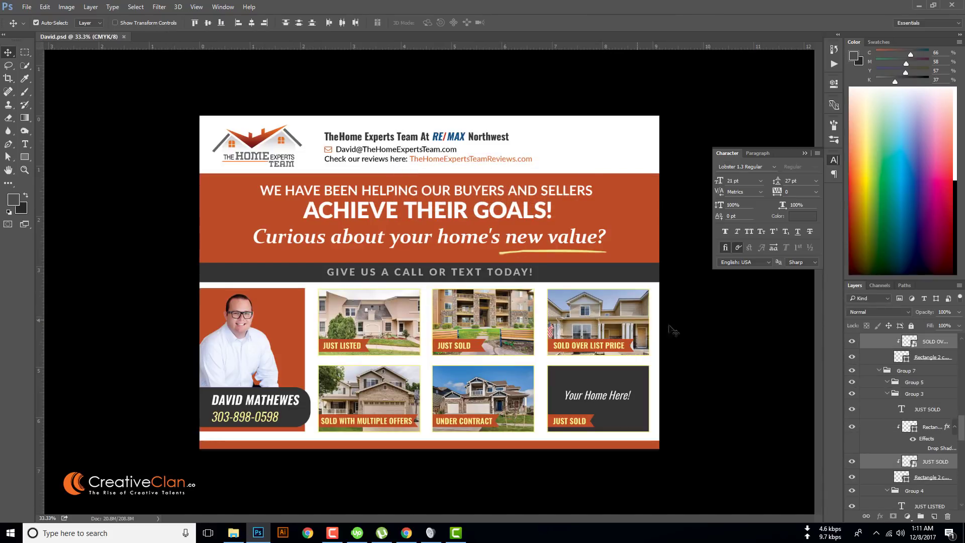
left_click(409, 395, "shift")
left_click(492, 397, "shift")
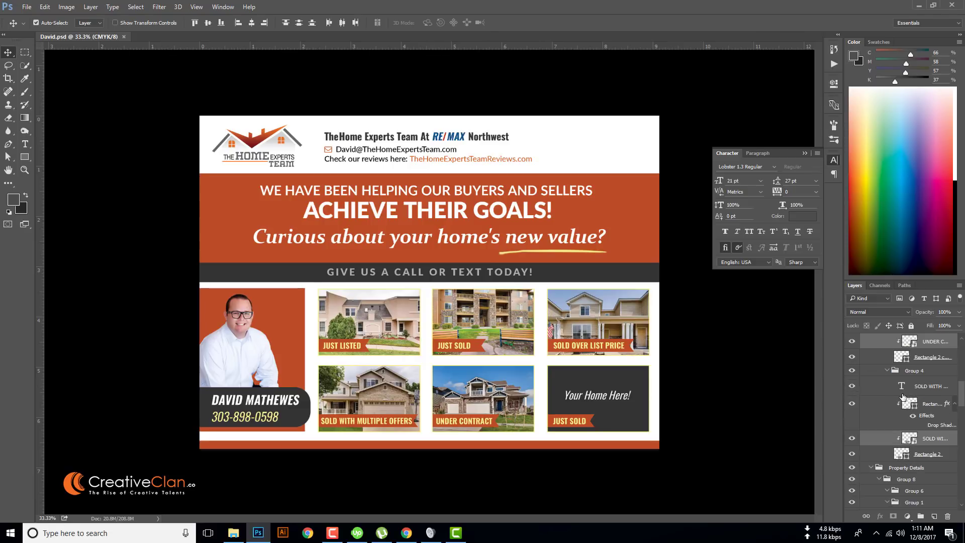
right_click(929, 379)
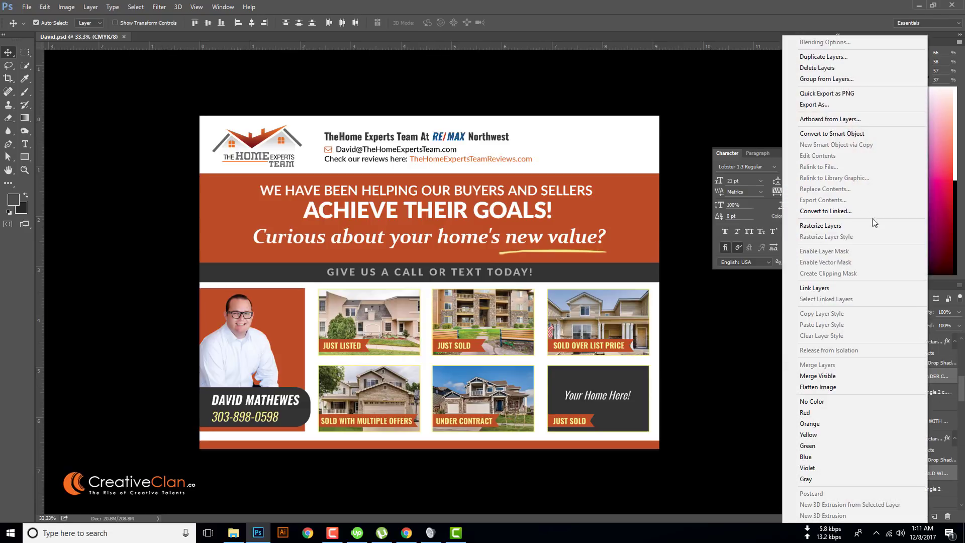
left_click(825, 225)
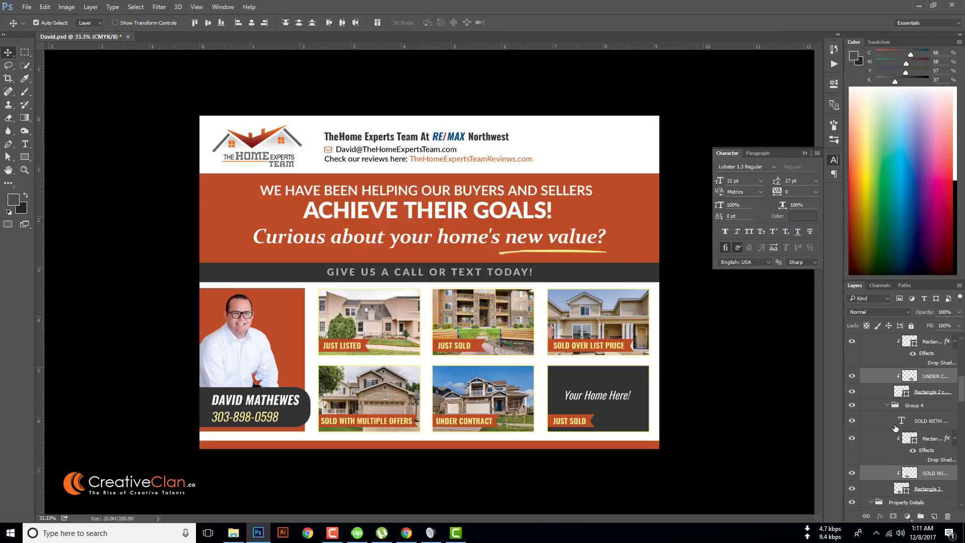
scroll(896, 423, "up", 5)
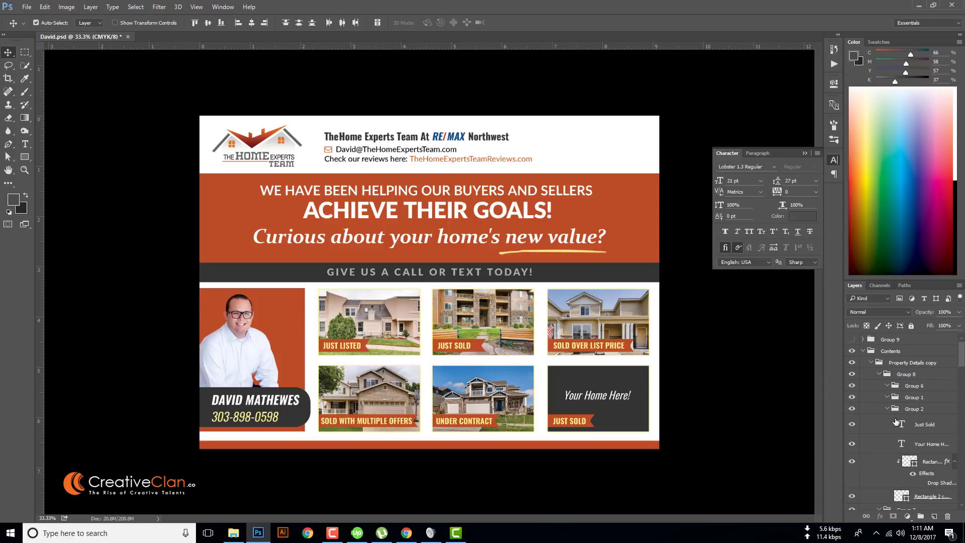
scroll(897, 422, "down", 1)
left_click(373, 336)
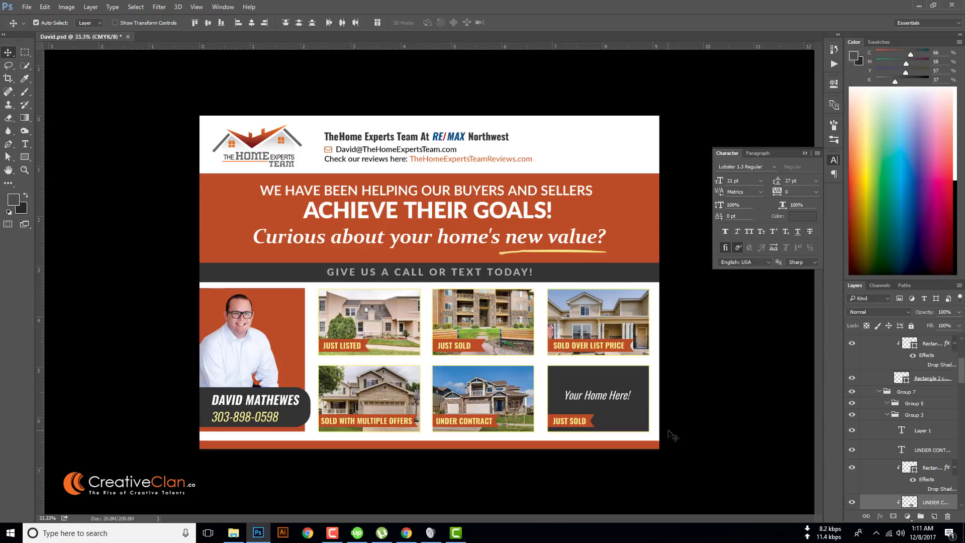
- Save the David.psd flyer document
left_click(28, 8)
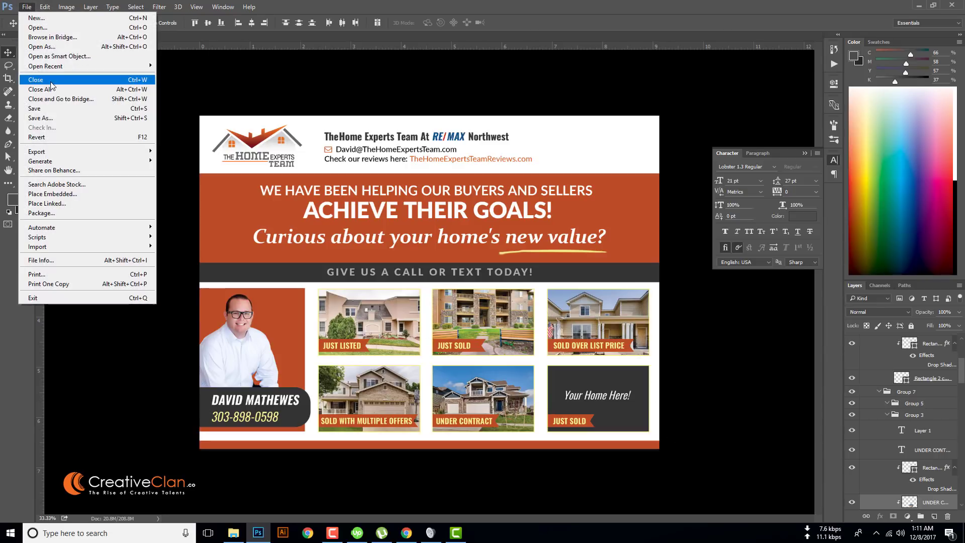
left_click(95, 108)
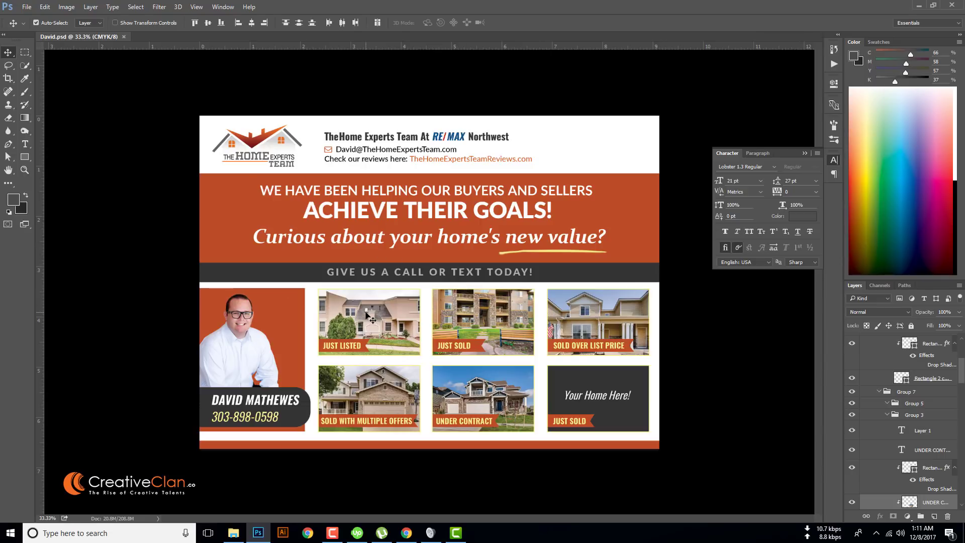
left_click(27, 7)
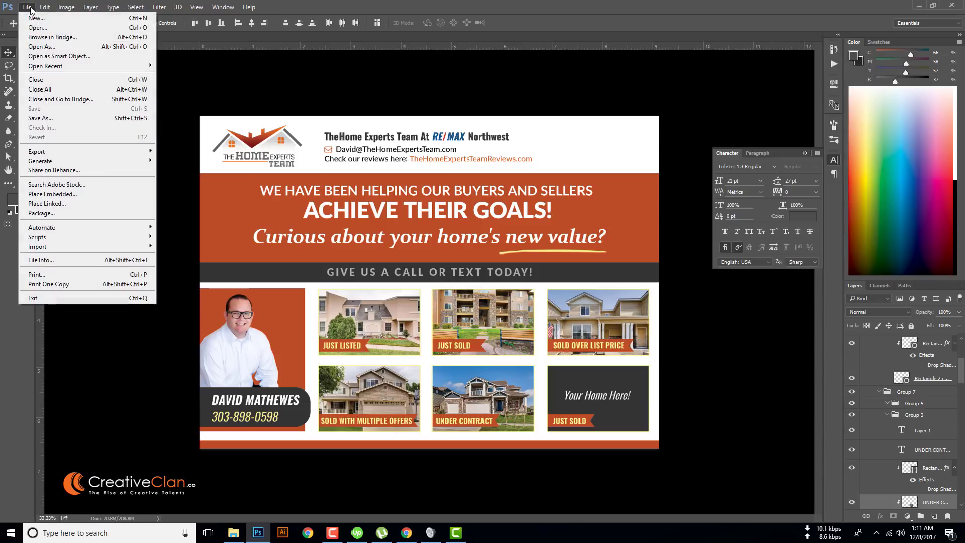
- Save the flyer with layers as Photoshop PDF David.pdf, replacing the existing file
left_click(64, 119)
left_click(191, 231)
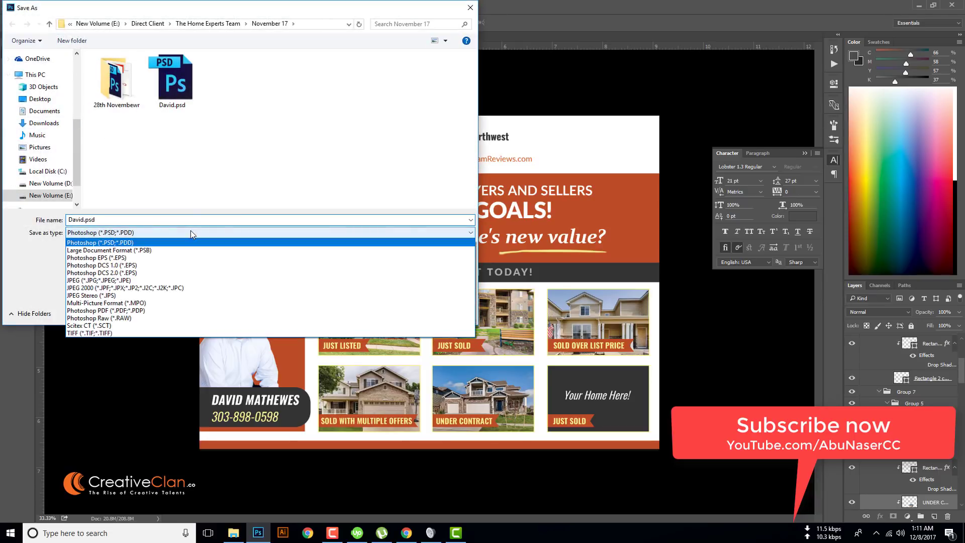
left_click(144, 311)
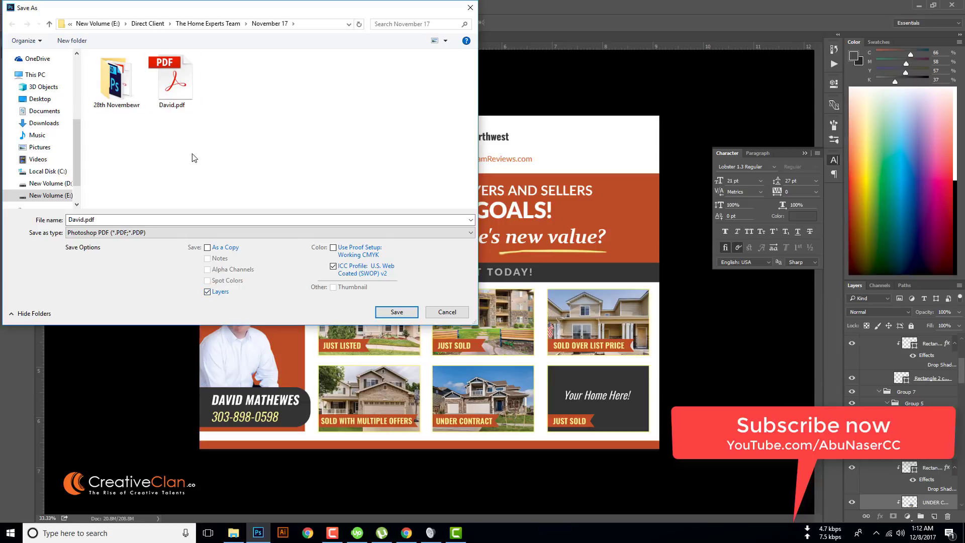
left_click(207, 292)
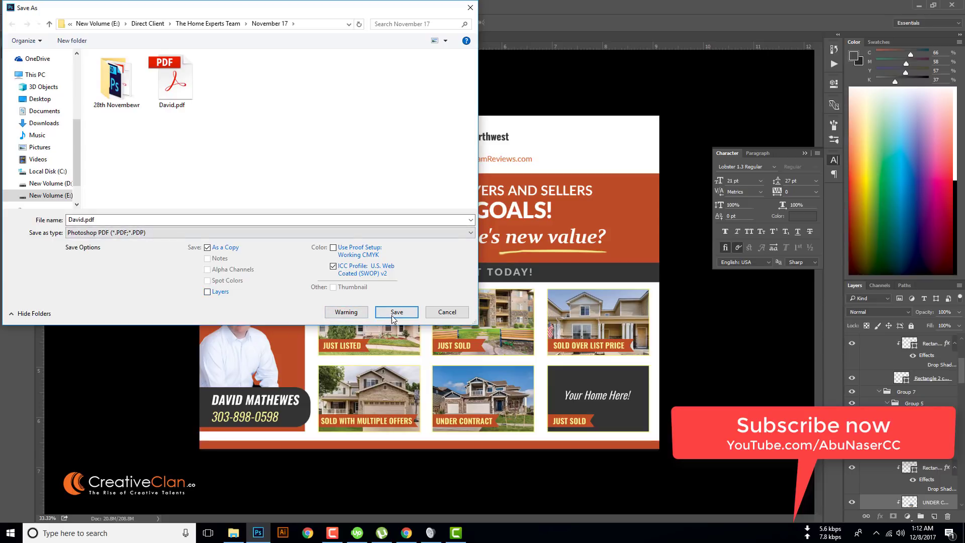
left_click(207, 292)
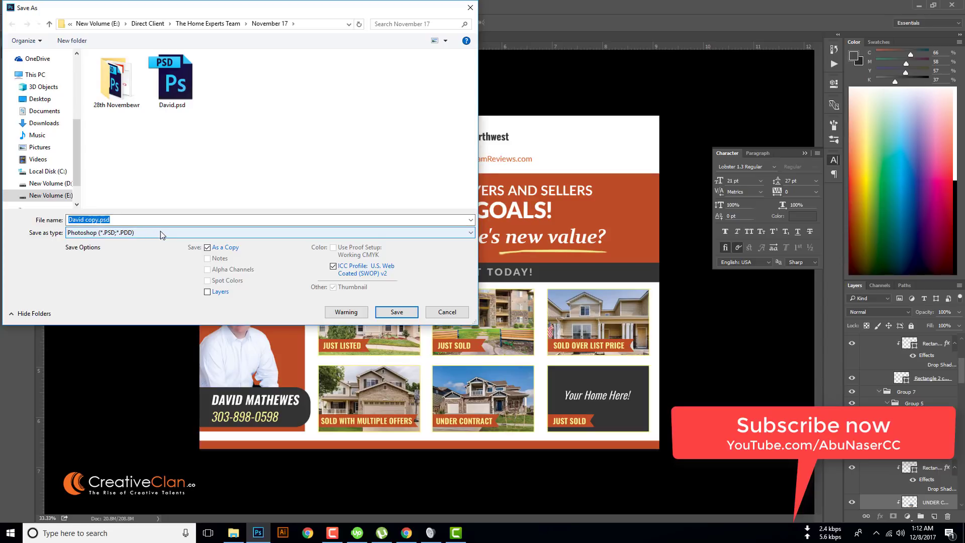
left_click(207, 247)
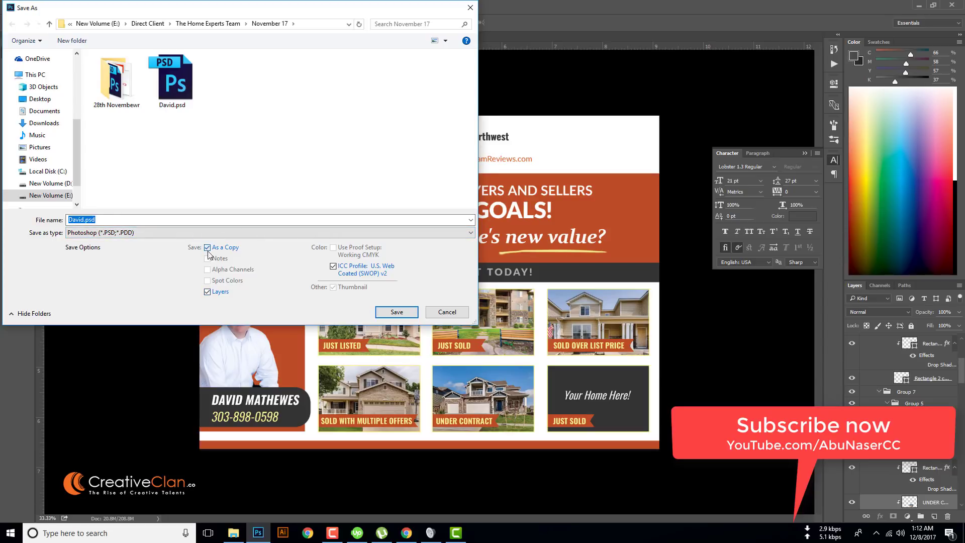
left_click(207, 292)
left_click(174, 229)
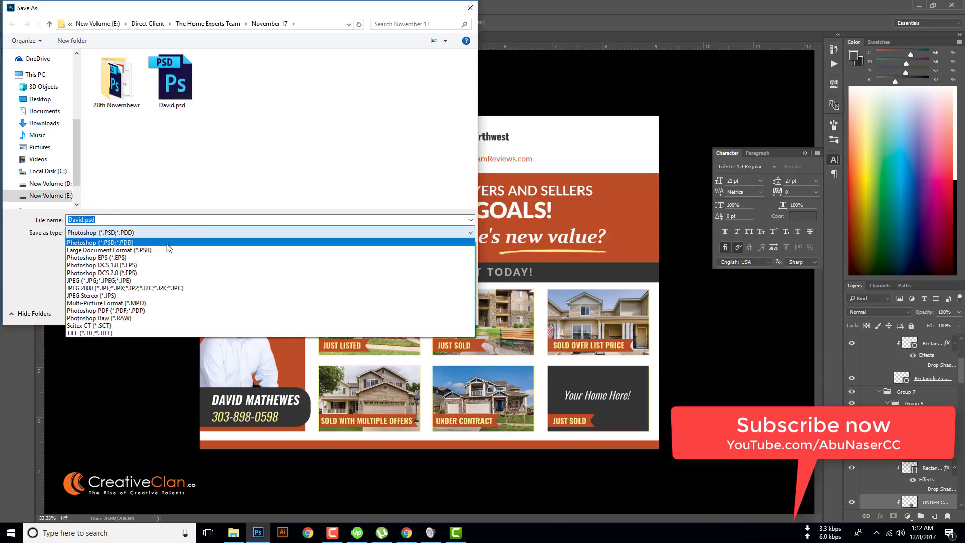
left_click(161, 308)
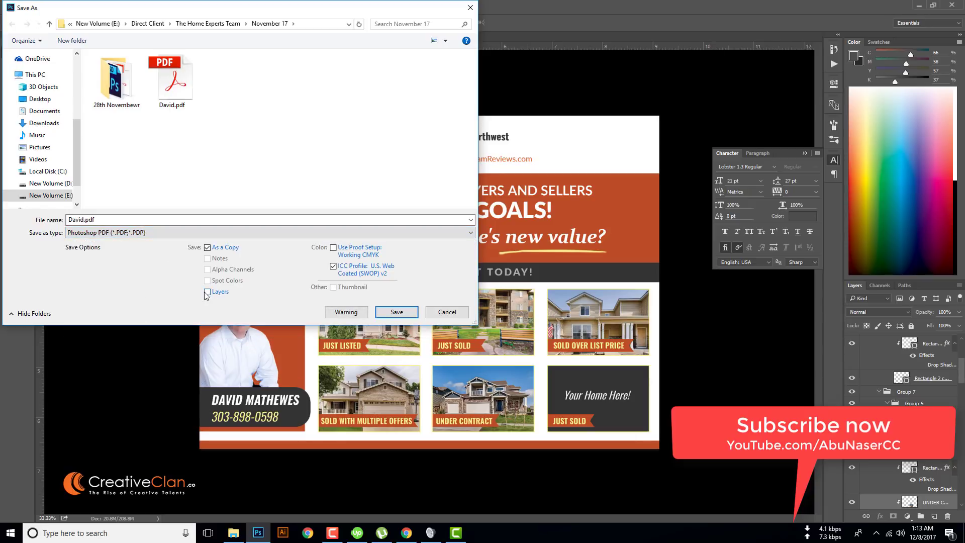
left_click(397, 312)
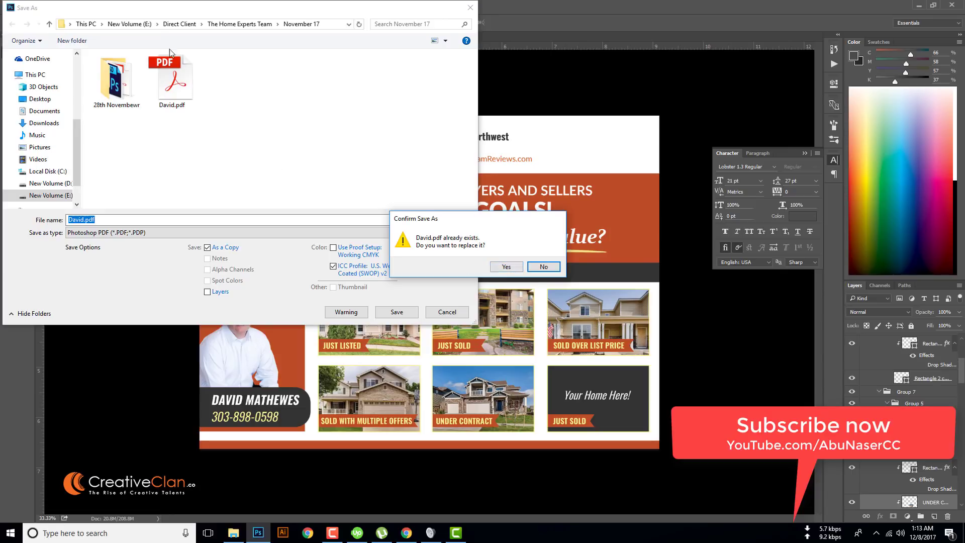
left_click(506, 267)
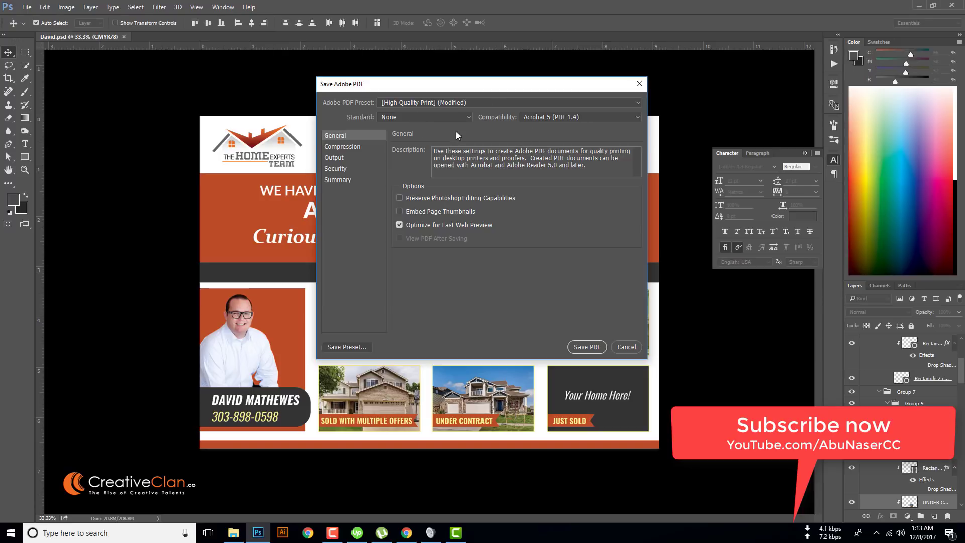
- Keep the High Quality Print preset and set the PDF standard to PDF/X-1a:2001
left_click(443, 102)
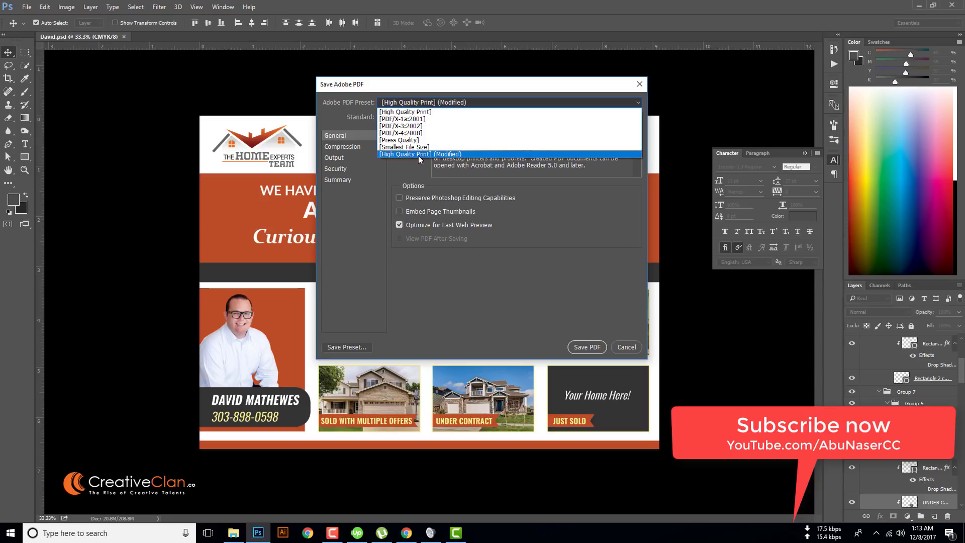
left_click(418, 155)
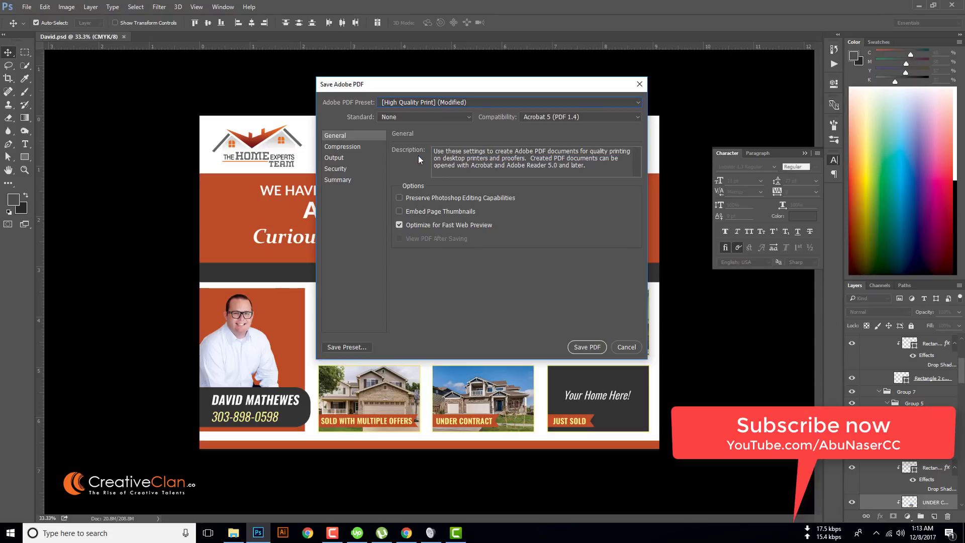
left_click(433, 119)
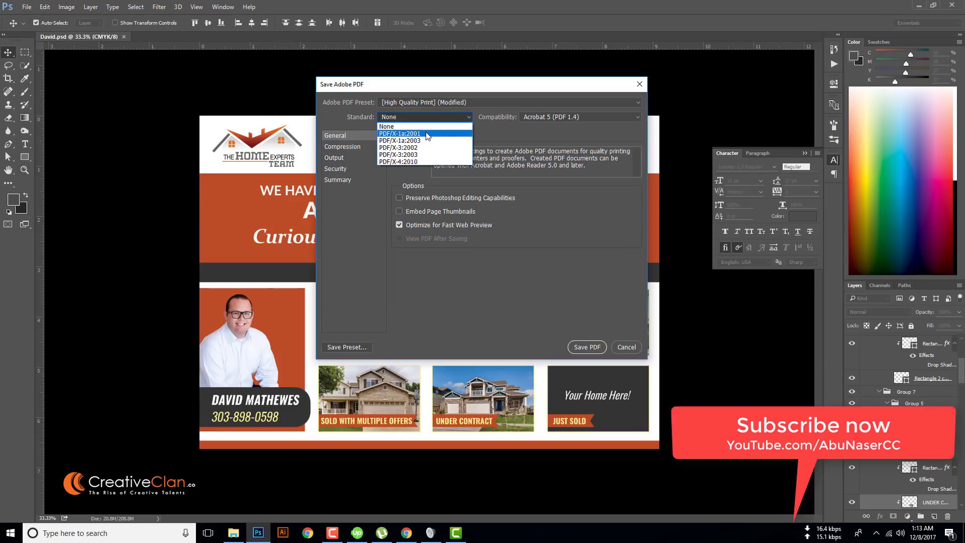
left_click(427, 134)
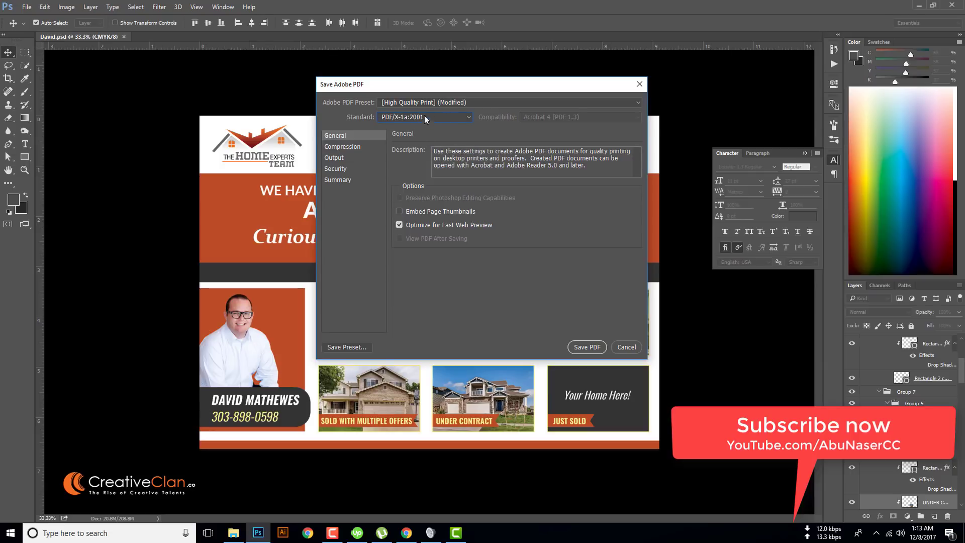
left_click(405, 118)
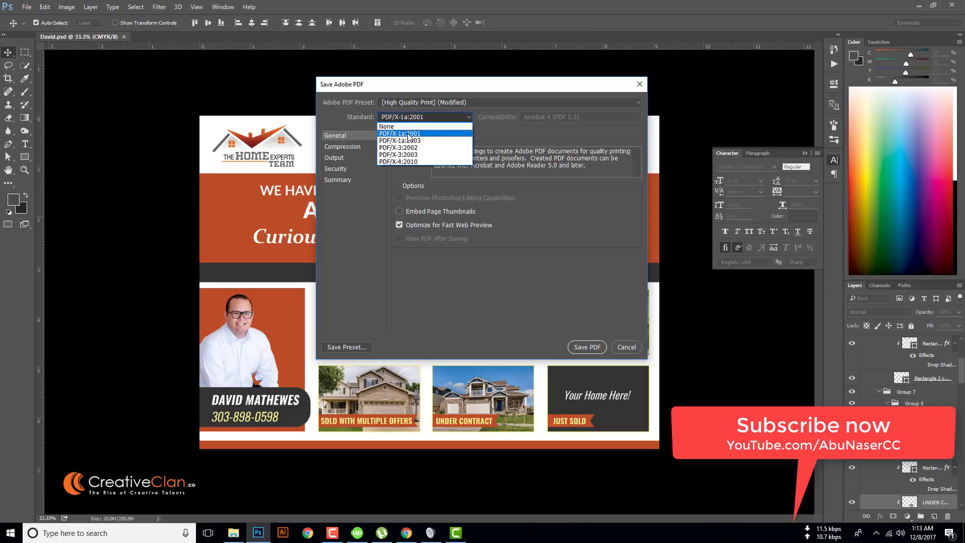
left_click(423, 116)
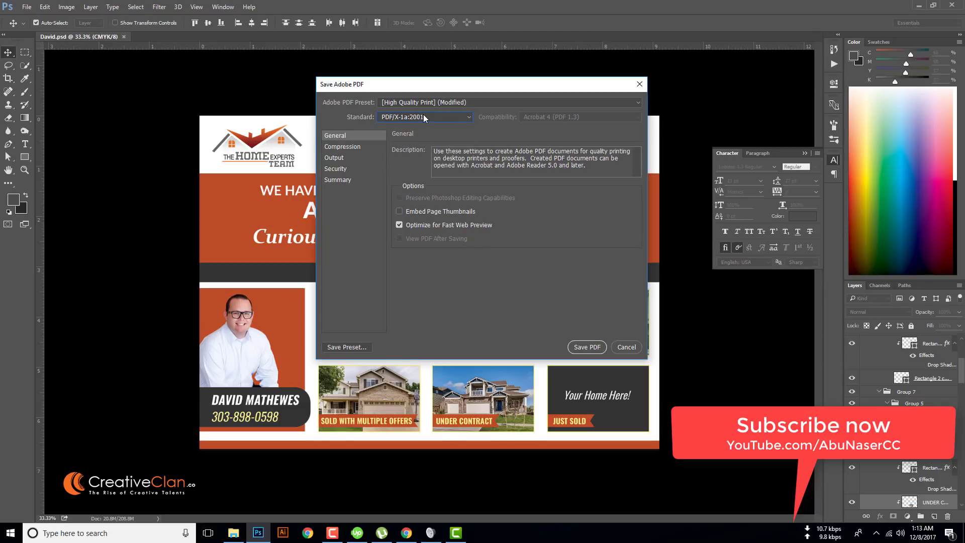
left_click(424, 116)
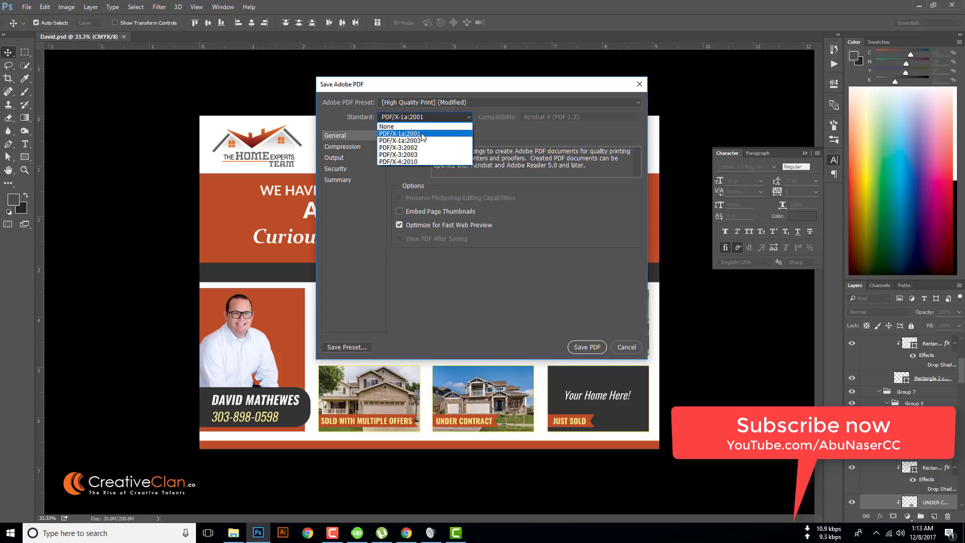
left_click(430, 116)
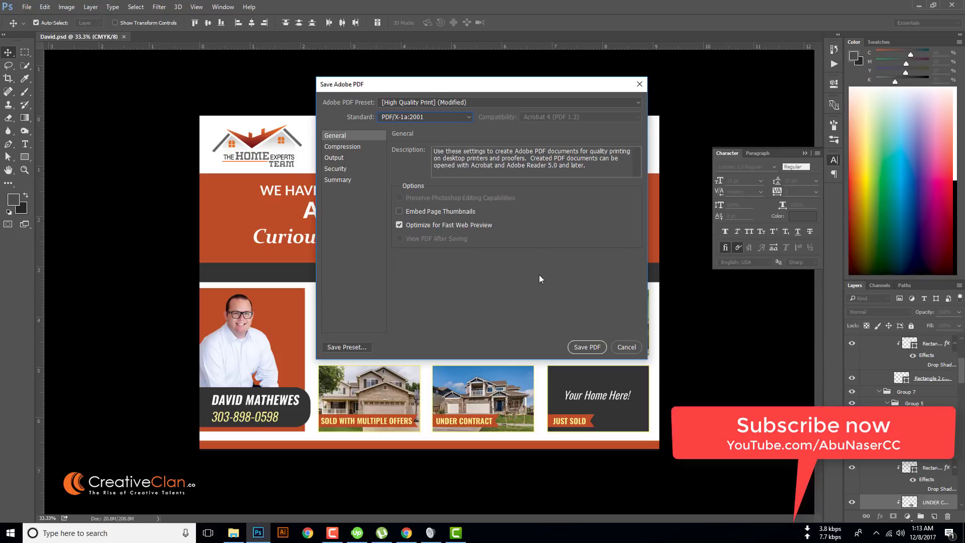
left_click(438, 103)
key("Escape")
left_click(419, 119)
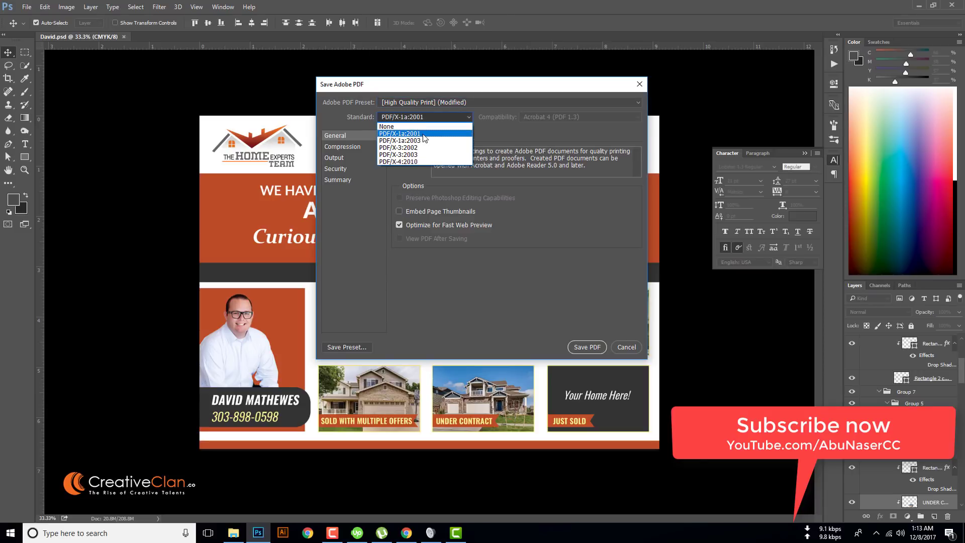
left_click(422, 135)
- Review the Compression and Output pages, then save the PDF
left_click(358, 146)
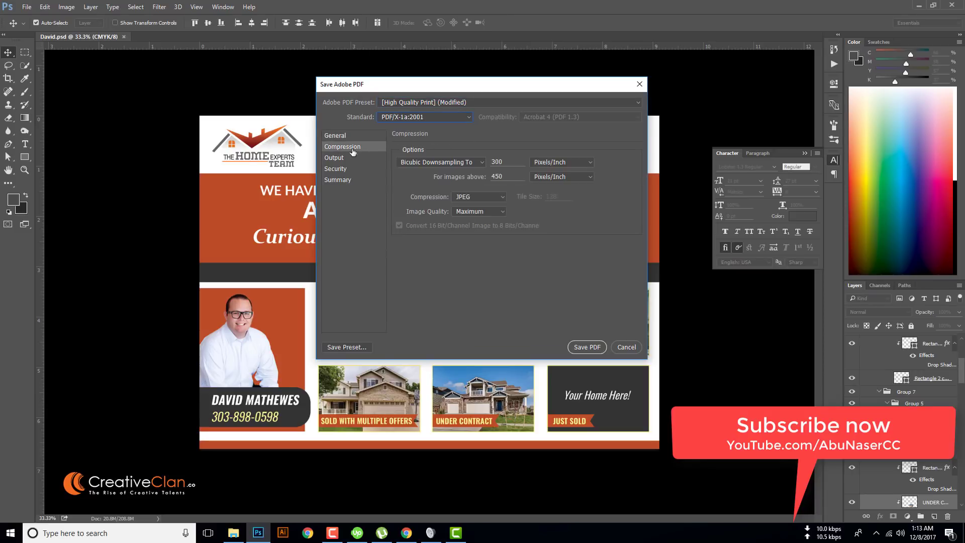
left_click(343, 158)
left_click(351, 137)
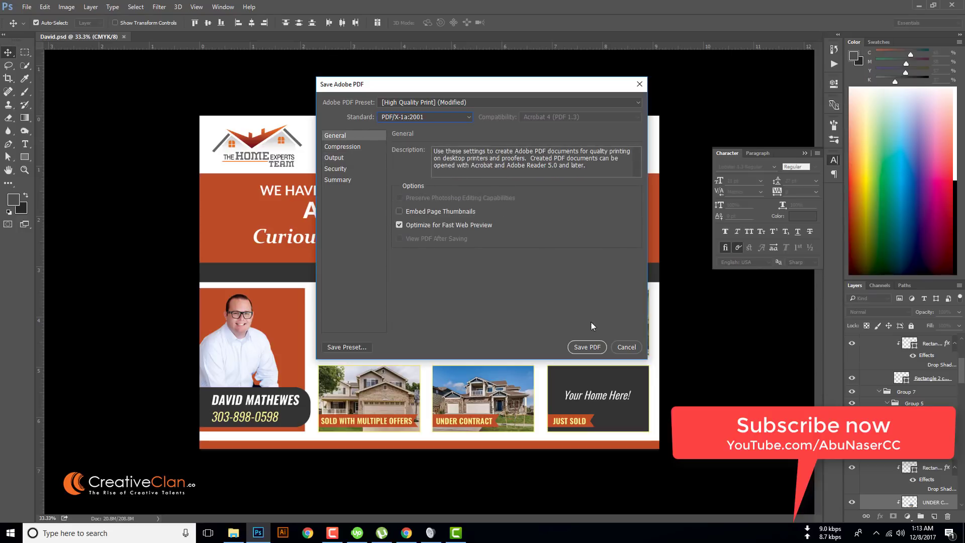
left_click(586, 348)
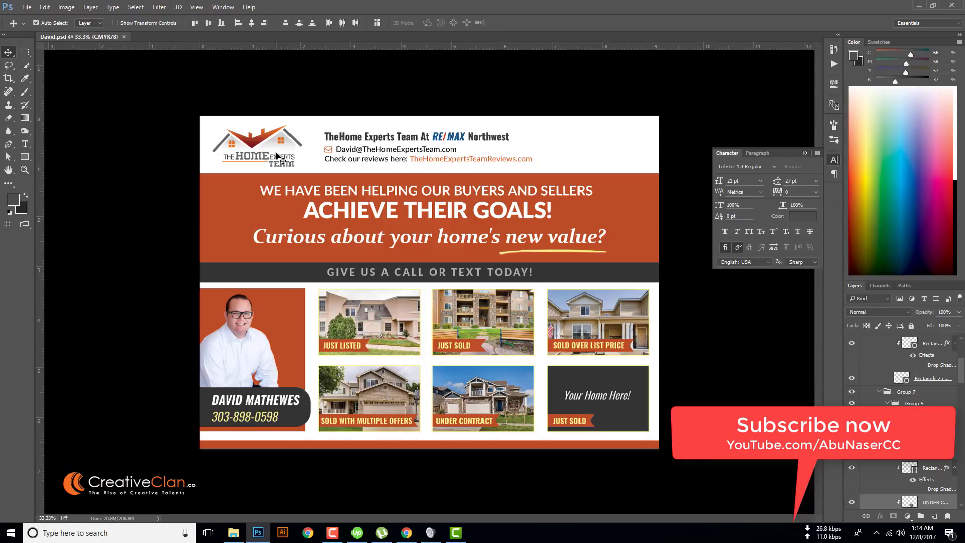
- Save the flyer as JPEG David.jpg with Quality 12 (Maximum)
left_click(30, 8)
left_click(86, 120)
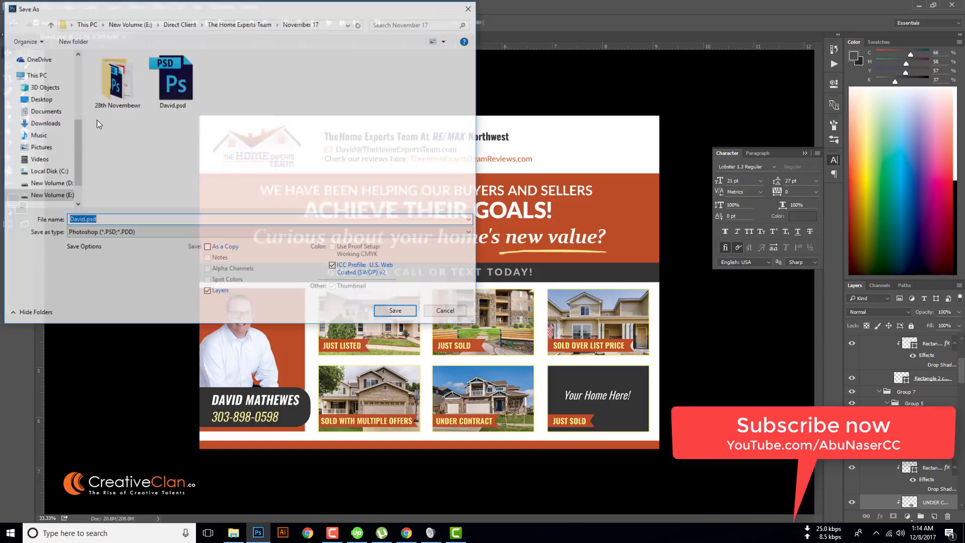
left_click(272, 233)
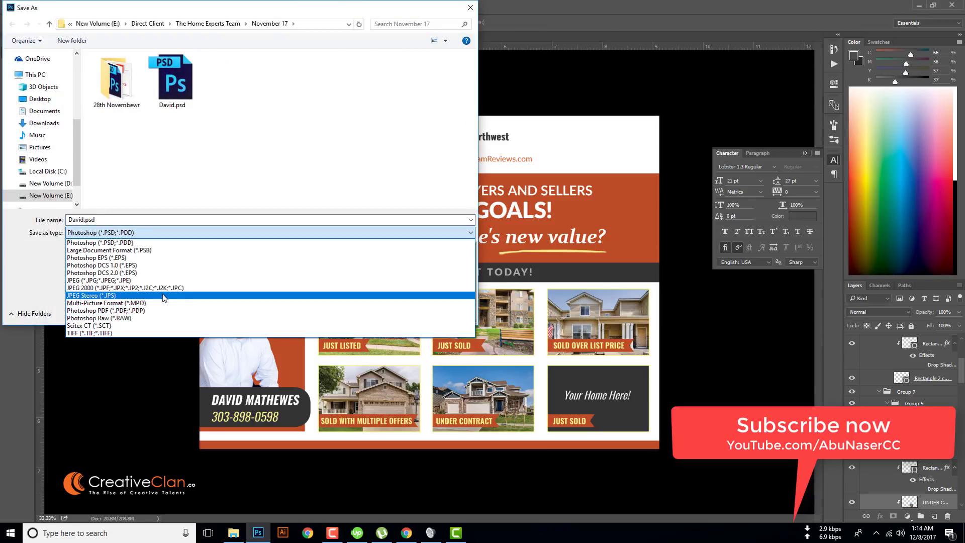
left_click(155, 280)
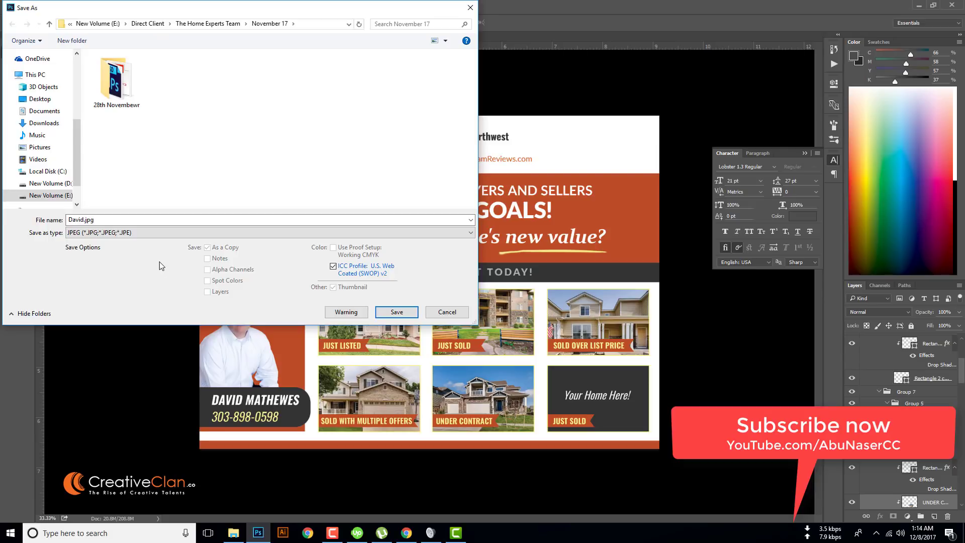
left_click(397, 312)
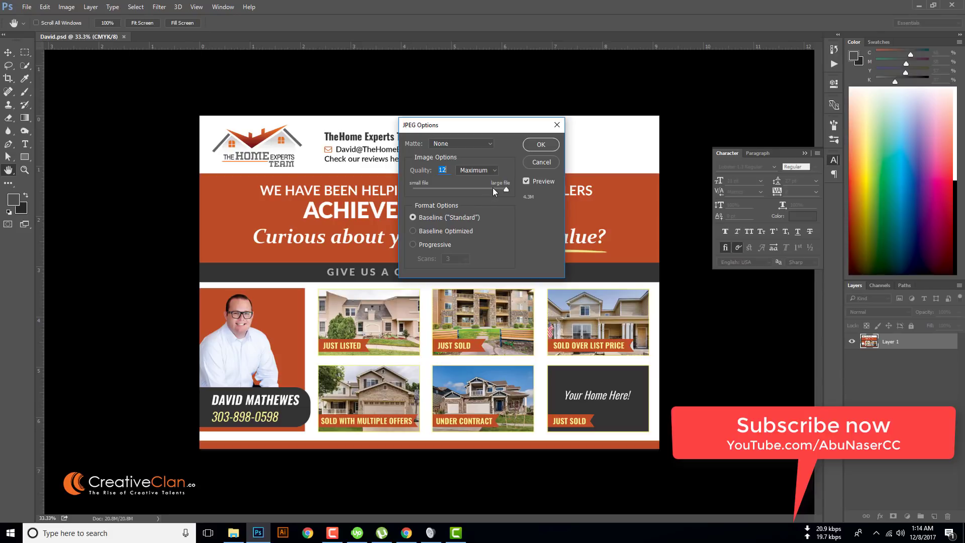
left_click(541, 164)
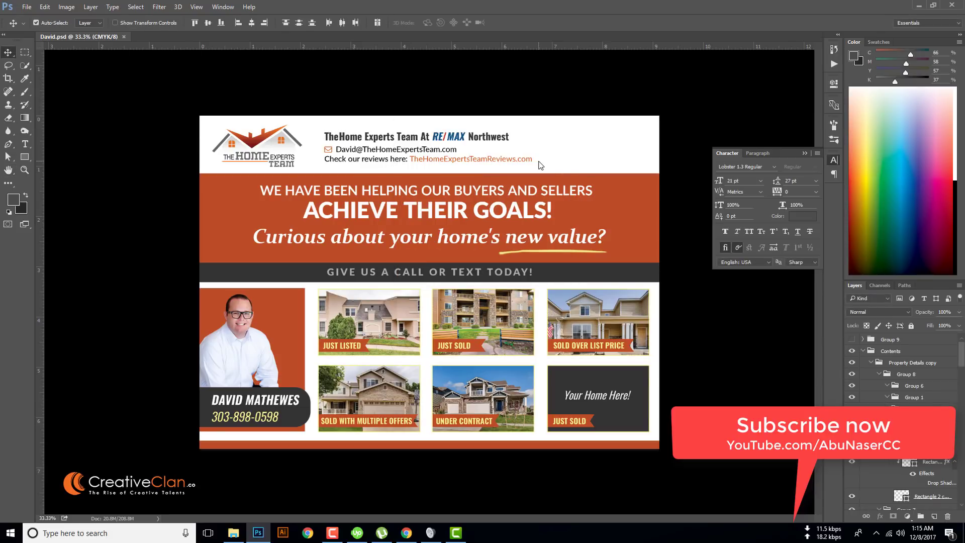